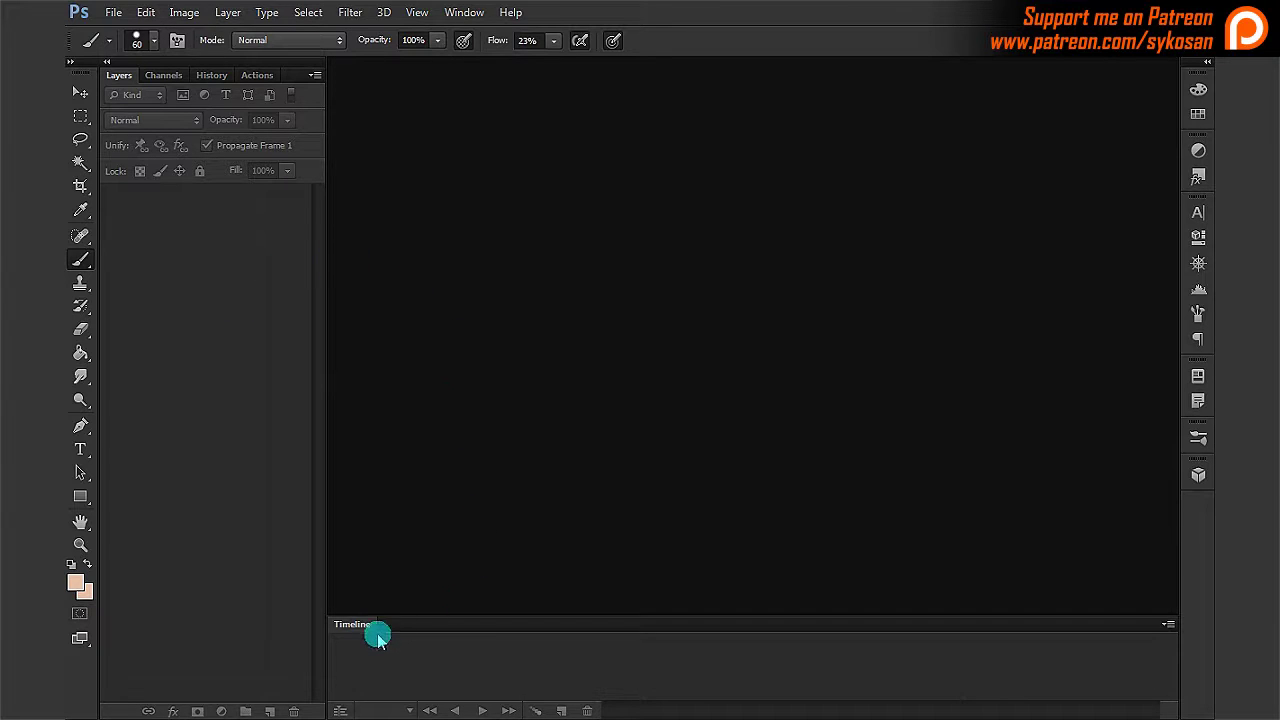
# - Start Import > Video Frames to Layers and choose 01-LOOP.wmv from the 01 Phone-Close-Up folder
pyautogui.click(113, 14)
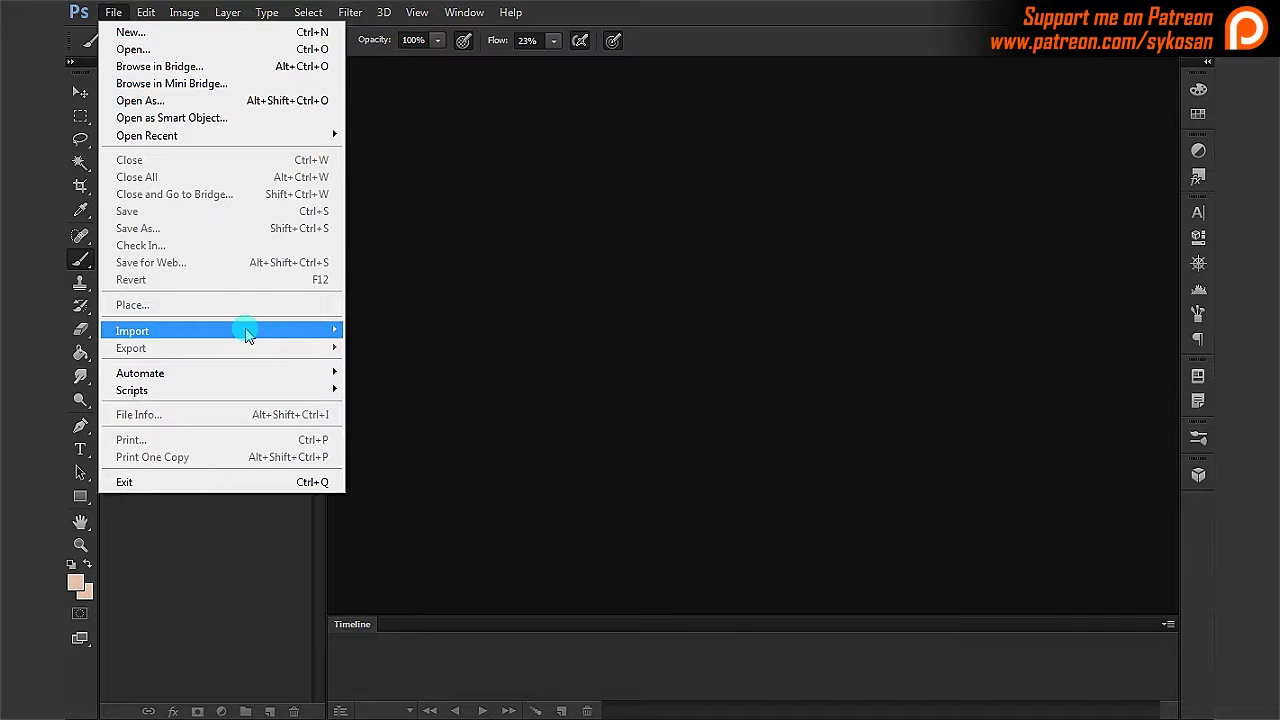
pyautogui.moveTo(248, 335)
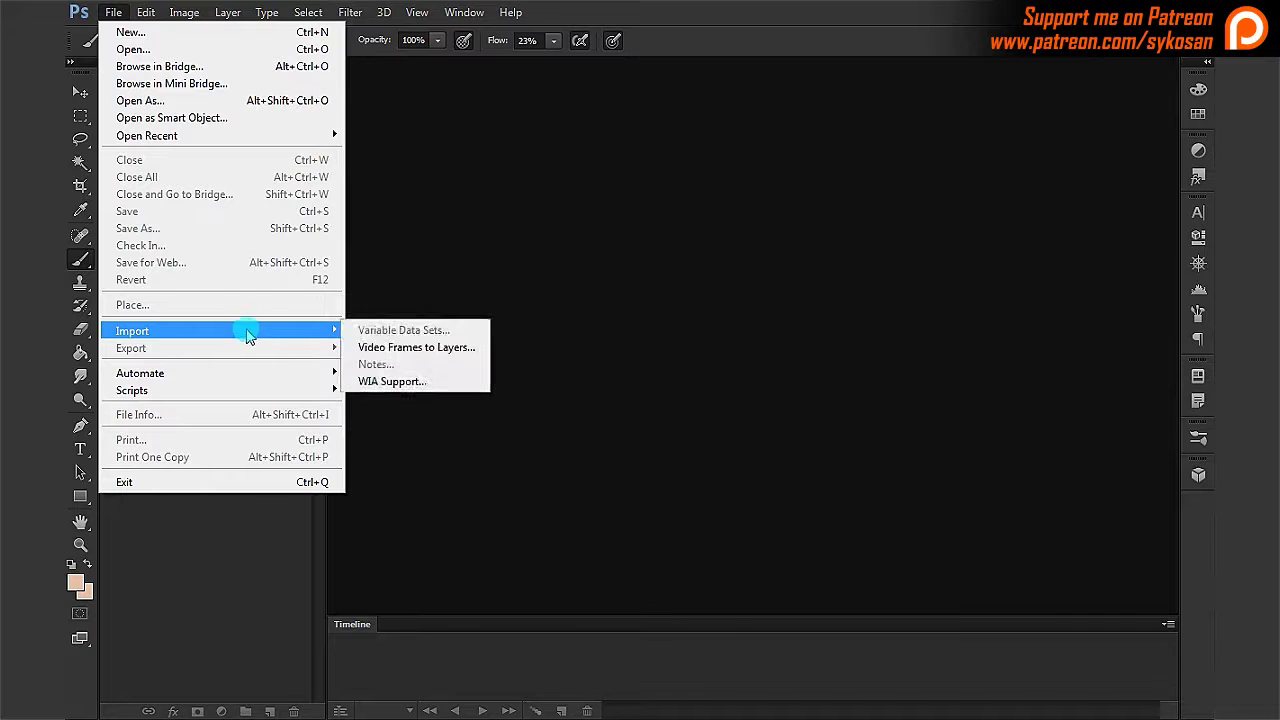
pyautogui.click(424, 347)
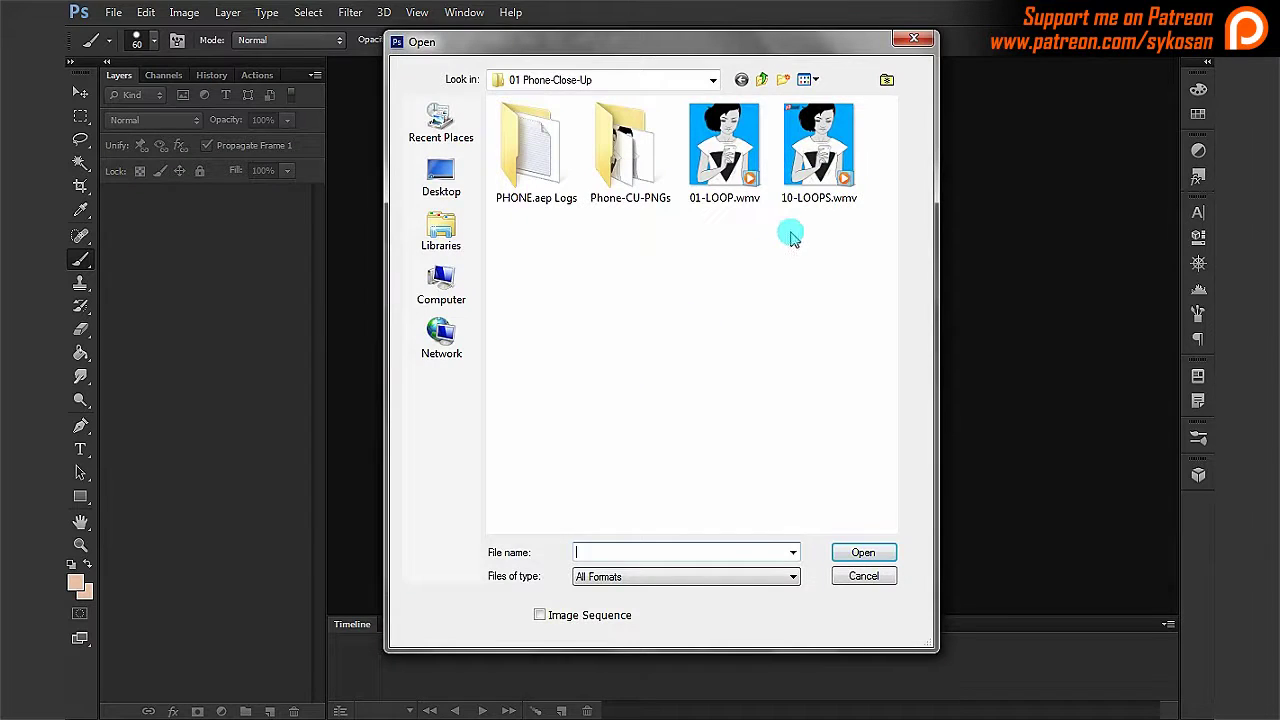
pyautogui.click(737, 166)
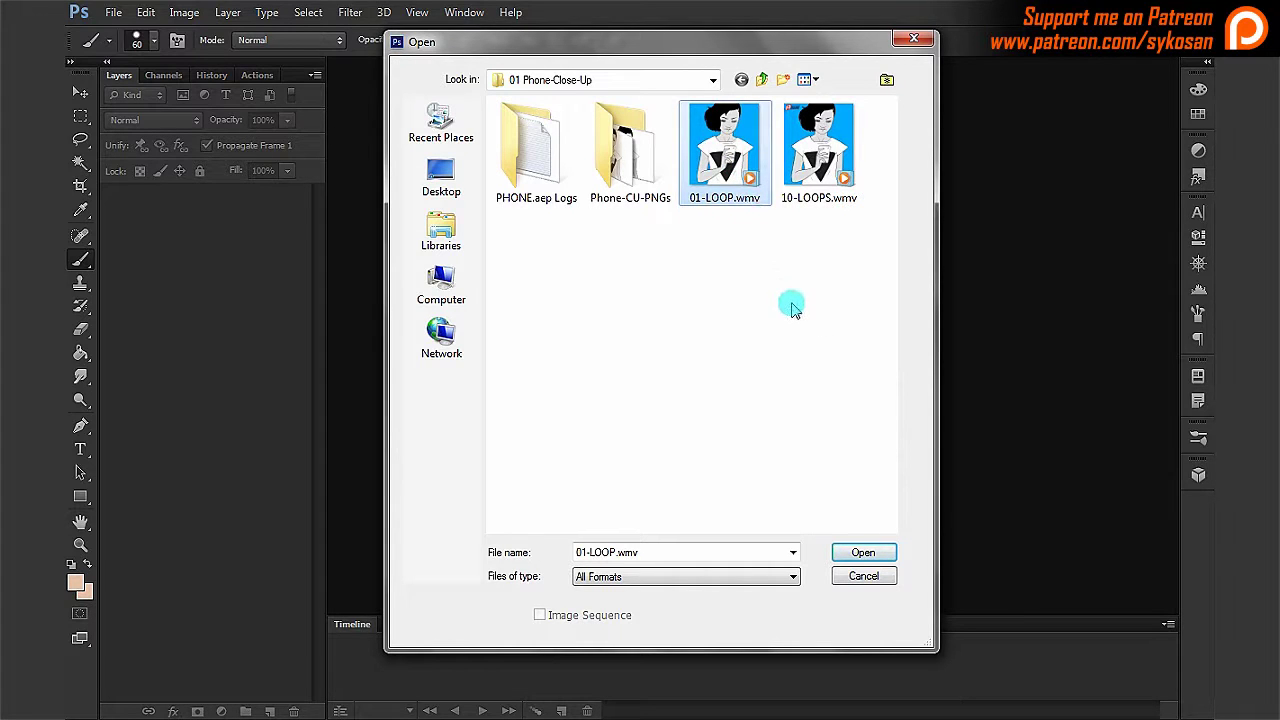
# - Open 01-LOOP.wmv, scrub its preview and try adjusting the import range trim markers
pyautogui.click(866, 555)
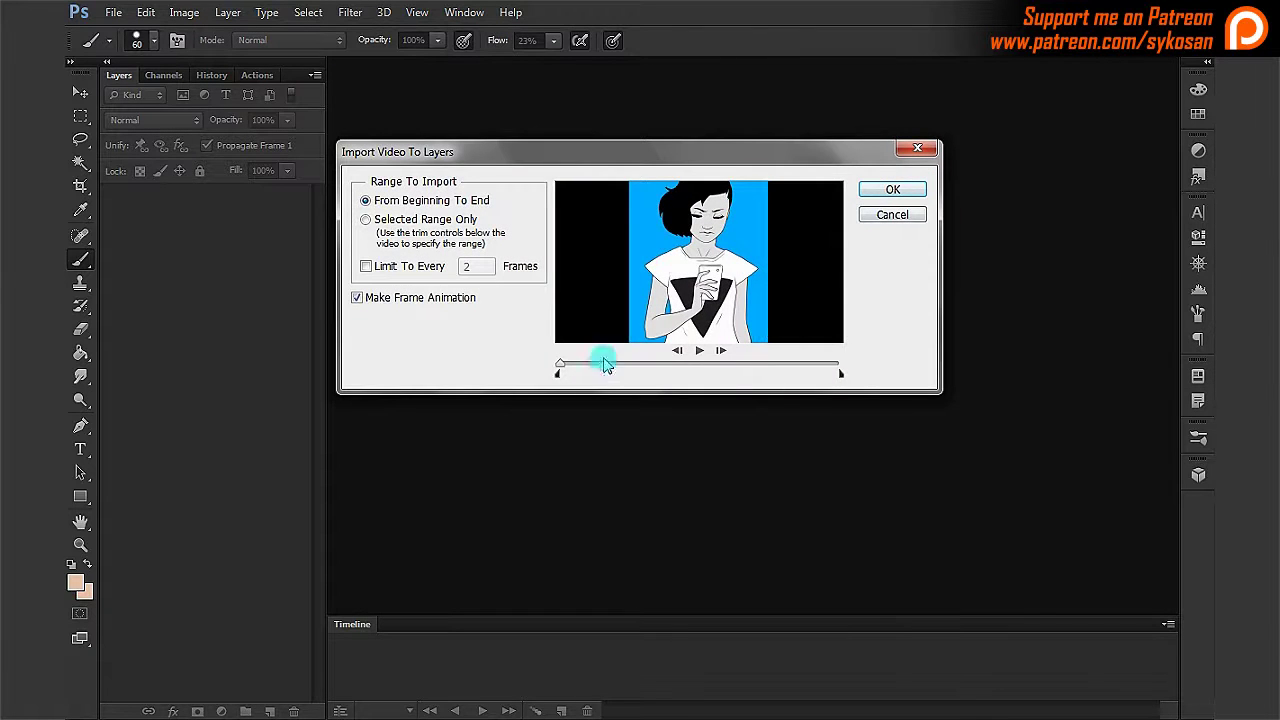
pyautogui.moveTo(602, 372); pyautogui.dragTo(665, 380)
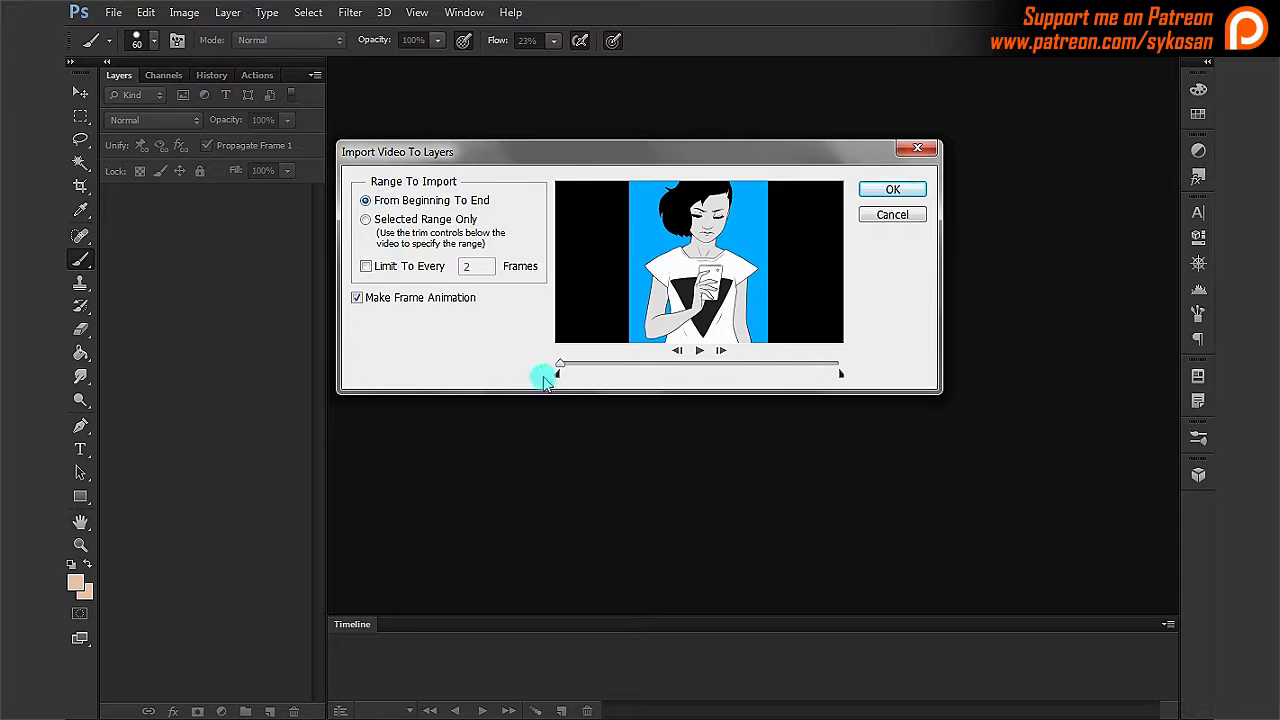
pyautogui.moveTo(572, 370)
pyautogui.mouseDown()
pyautogui.moveTo(820, 362)
pyautogui.moveTo(560, 373)
pyautogui.mouseUp()
pyautogui.moveTo(833, 376); pyautogui.dragTo(789, 374)
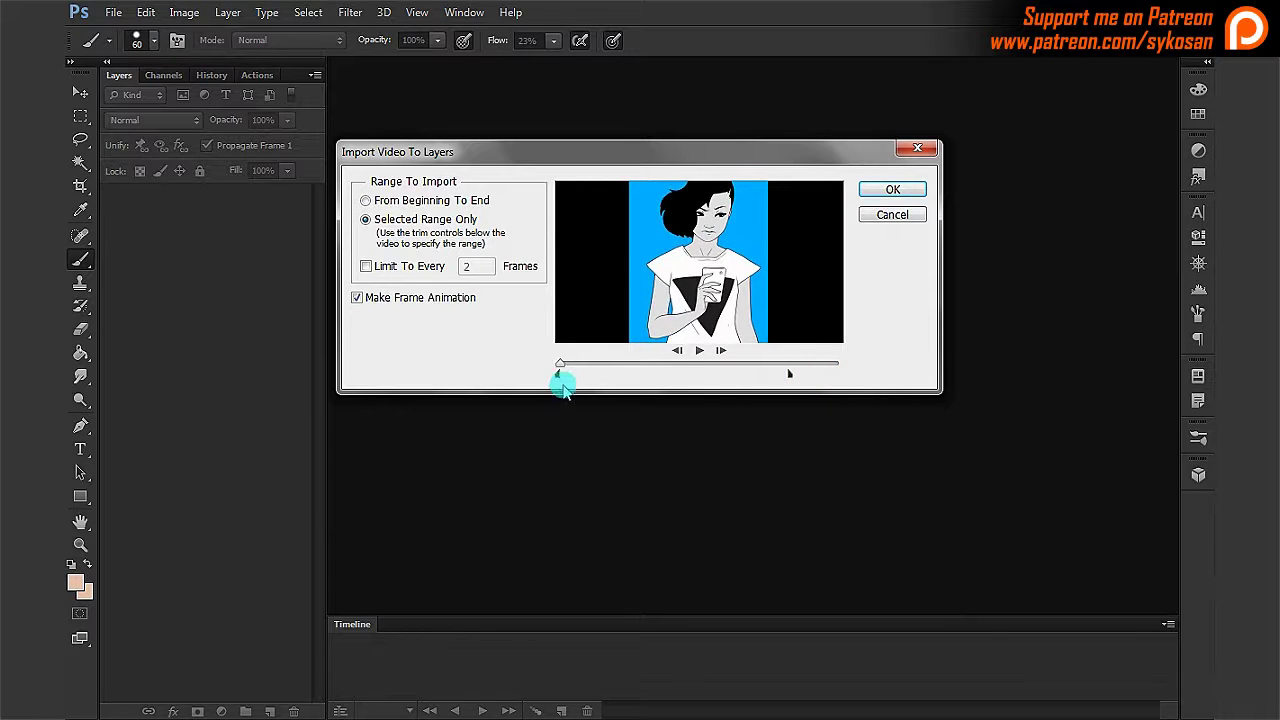
pyautogui.moveTo(560, 374)
pyautogui.mouseDown()
pyautogui.moveTo(657, 386)
pyautogui.moveTo(640, 374)
pyautogui.mouseUp()
pyautogui.moveTo(791, 376); pyautogui.dragTo(802, 373)
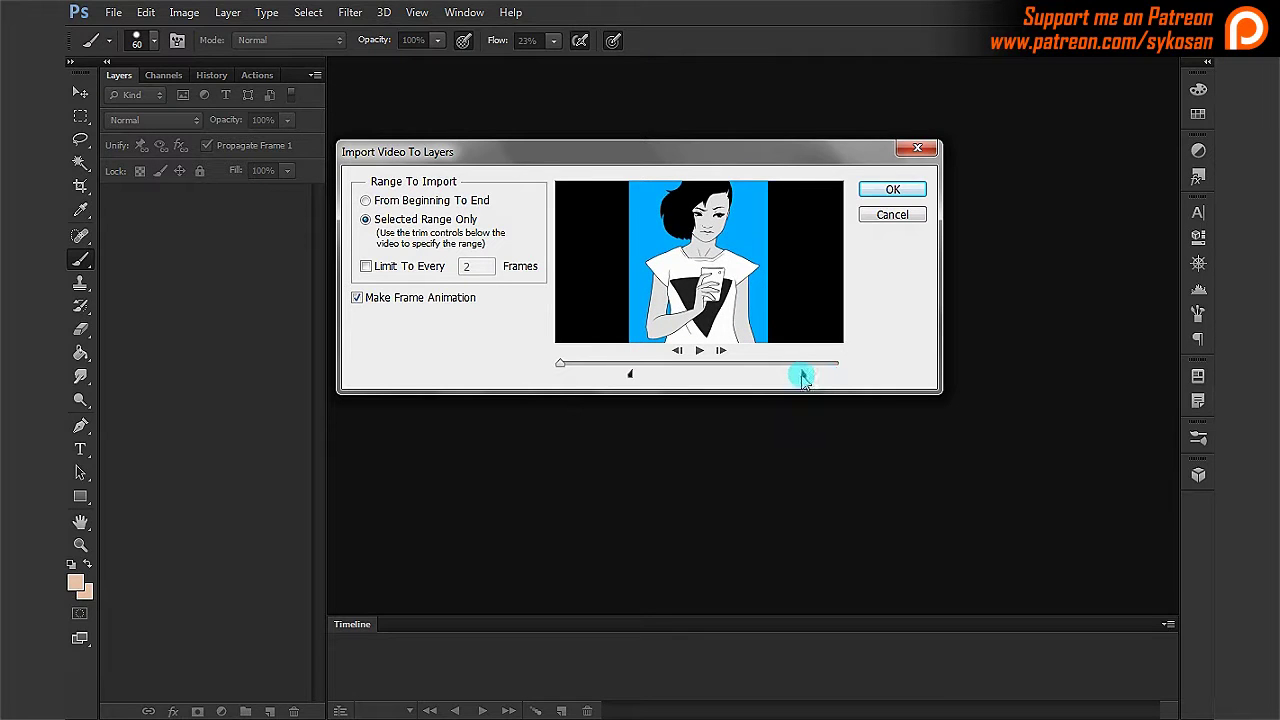
# - Import the whole clip From Beginning To End with Make Frame Animation checked
pyautogui.click(705, 374)
pyautogui.click(680, 370)
pyautogui.click(380, 228)
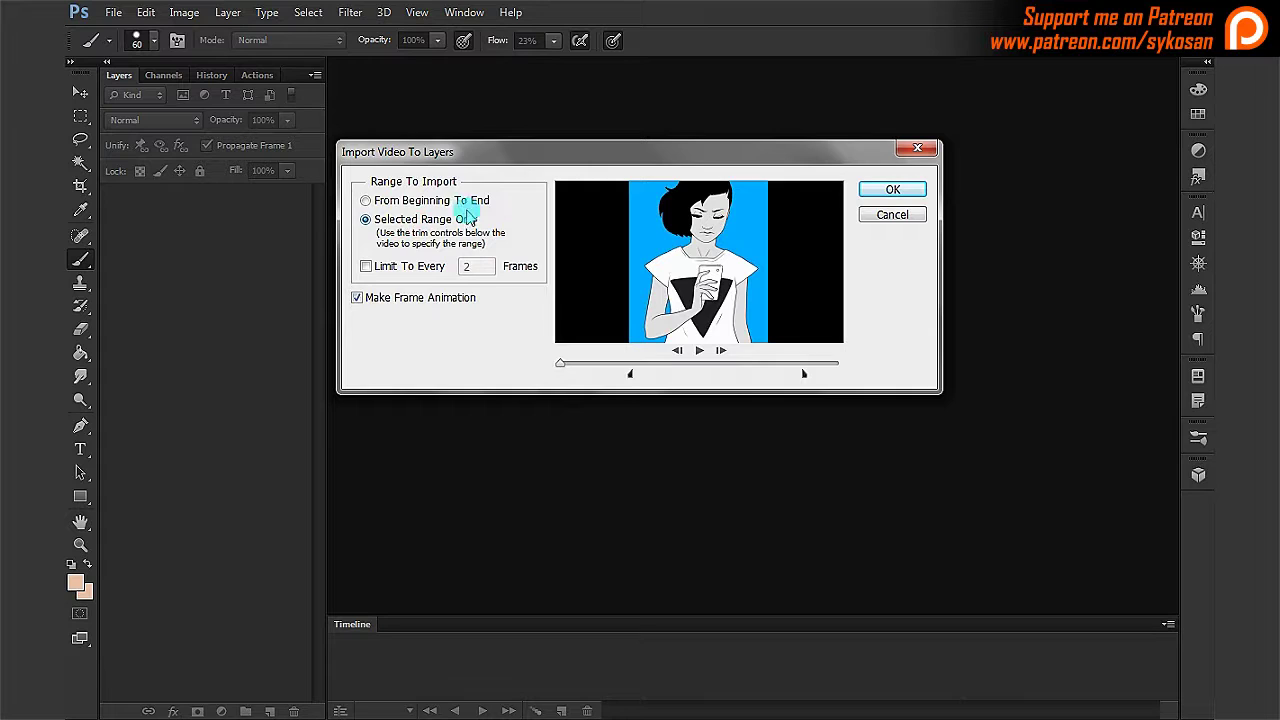
pyautogui.click(366, 201)
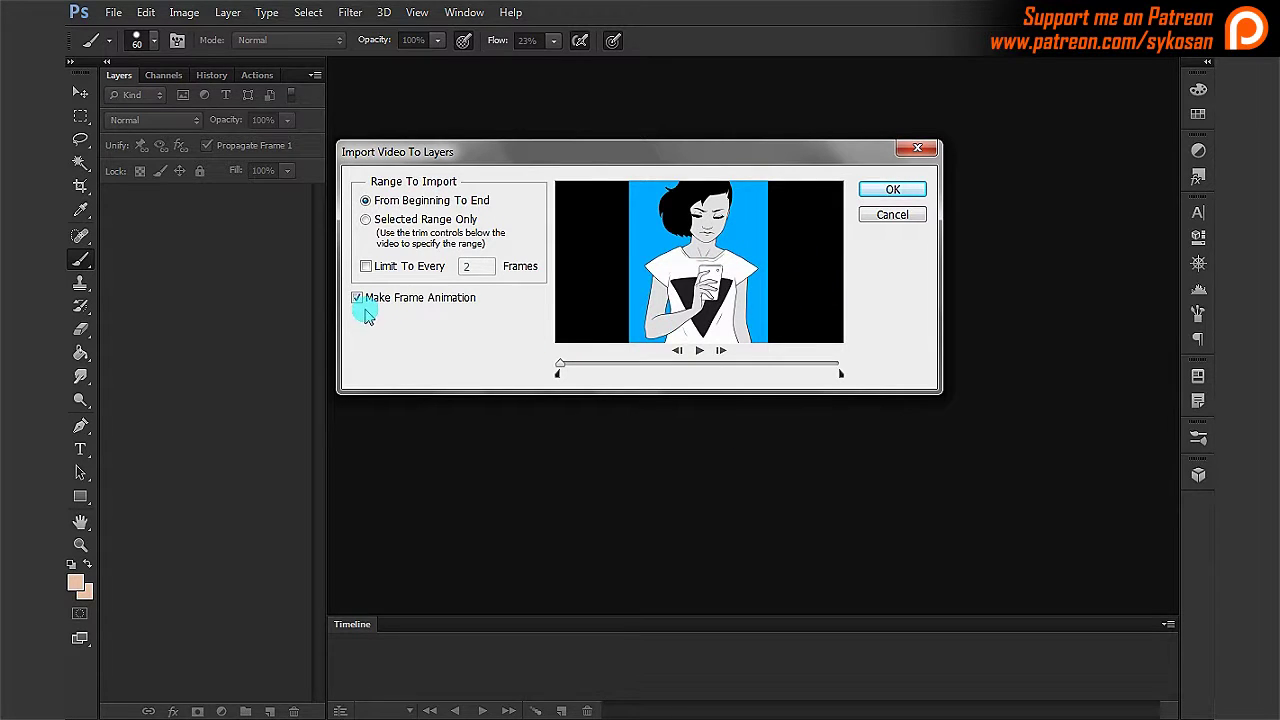
pyautogui.click(678, 352)
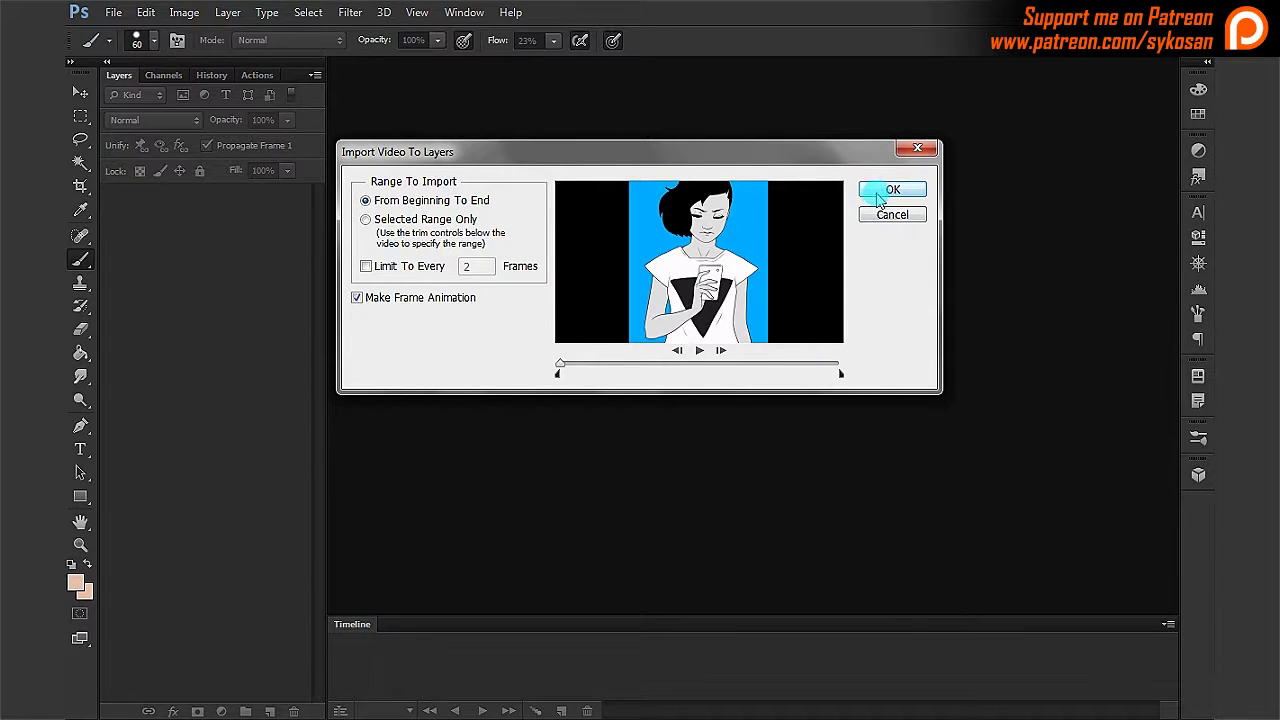
pyautogui.click(884, 192)
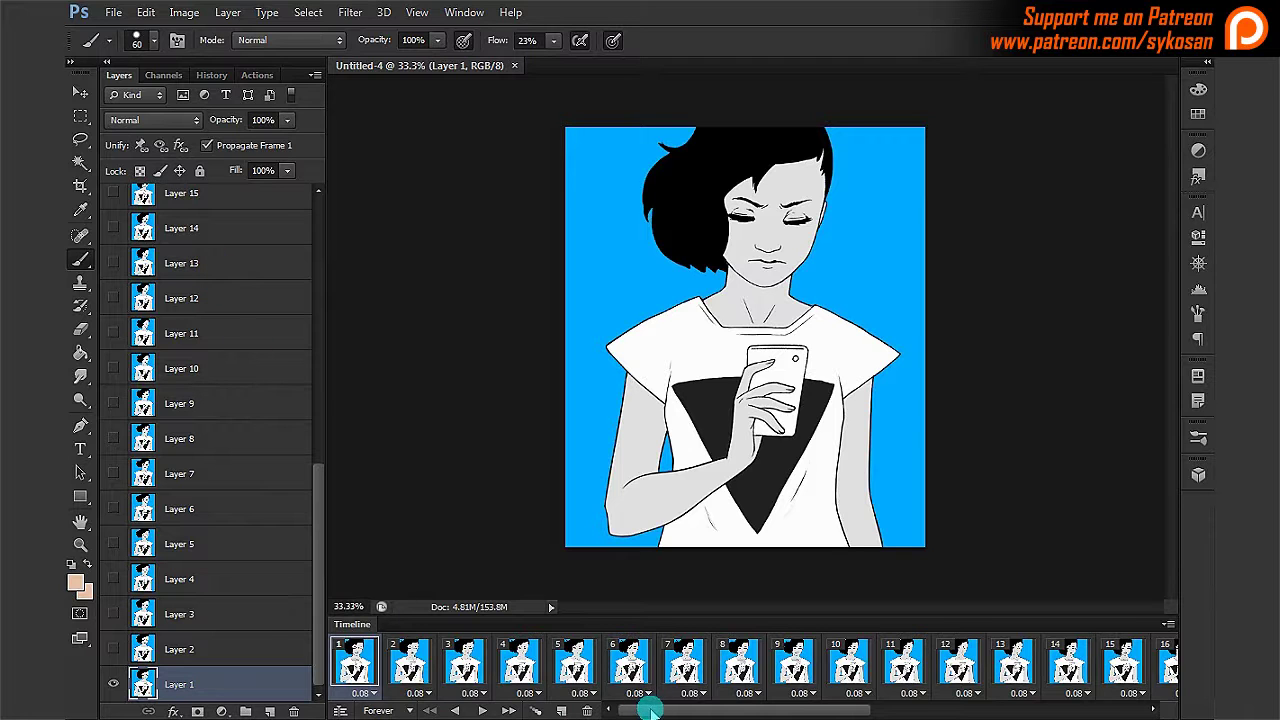
# - Inspect frames 32, 31 and 2 in the Timeline, then play and stop the animation
pyautogui.moveTo(650, 710); pyautogui.dragTo(1040, 706)
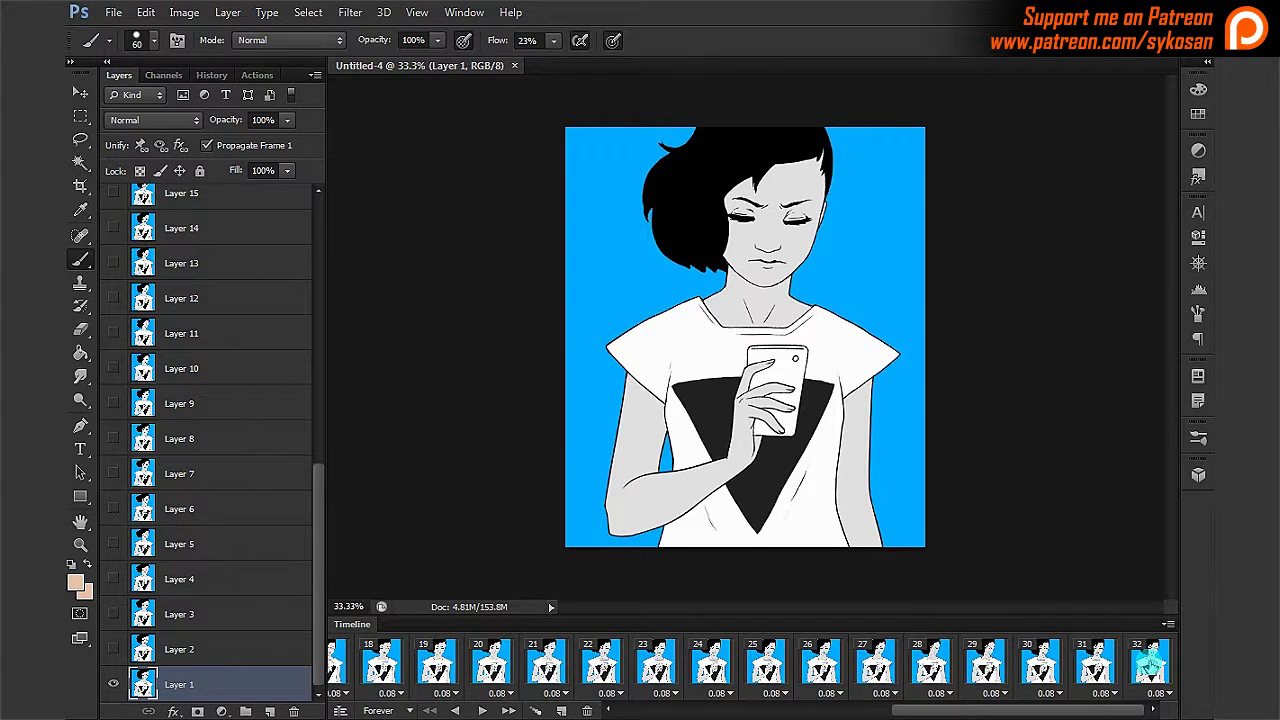
pyautogui.click(1150, 660)
pyautogui.click(1095, 662)
pyautogui.moveTo(1090, 708); pyautogui.dragTo(745, 708)
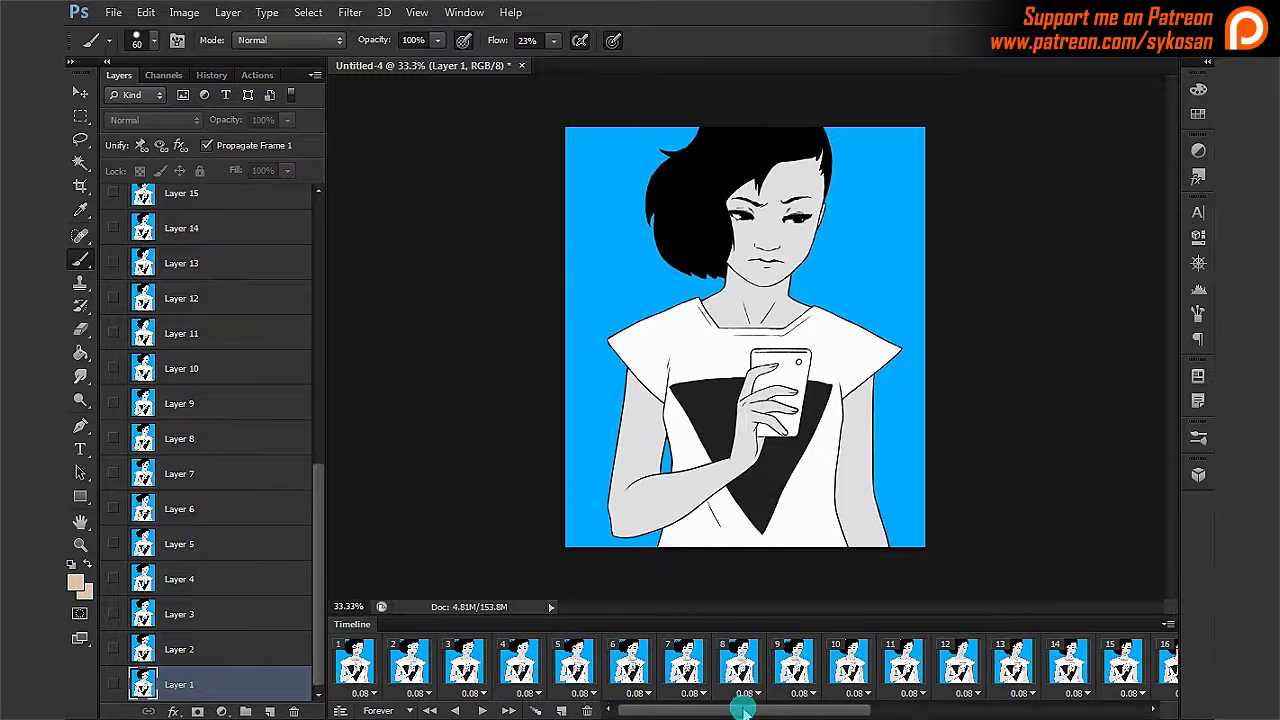
pyautogui.click(418, 688)
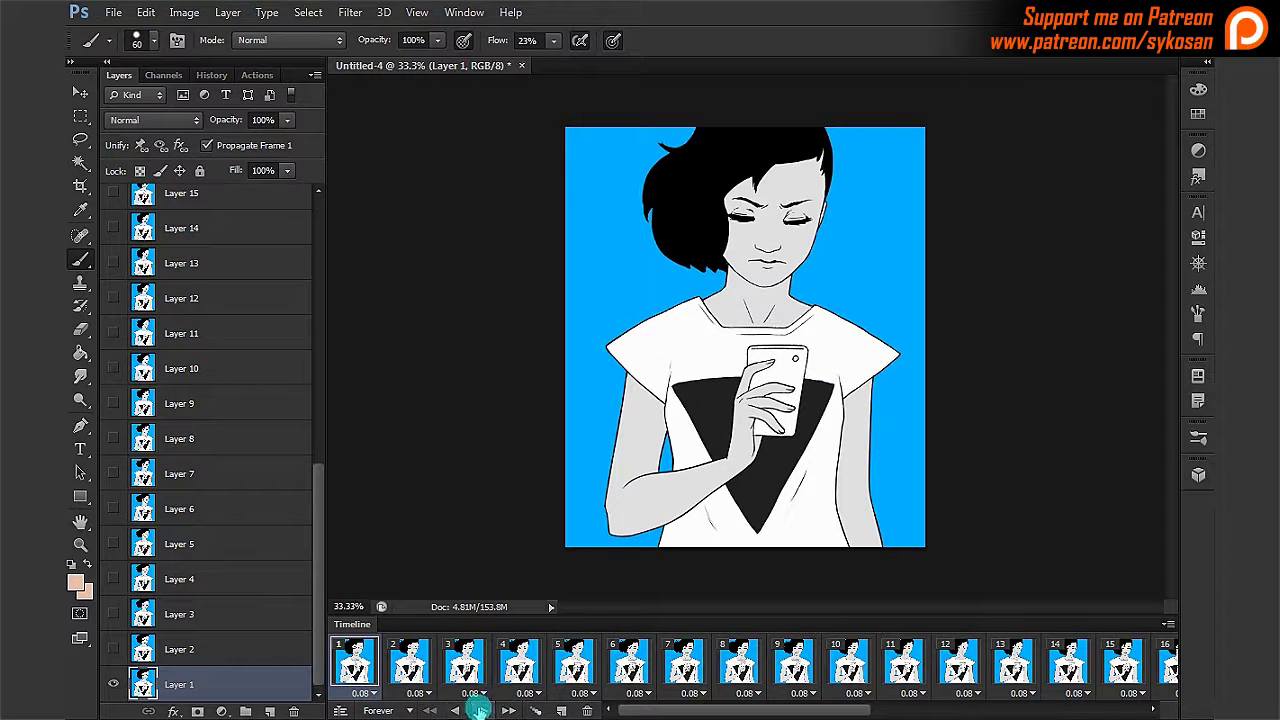
pyautogui.click(482, 709)
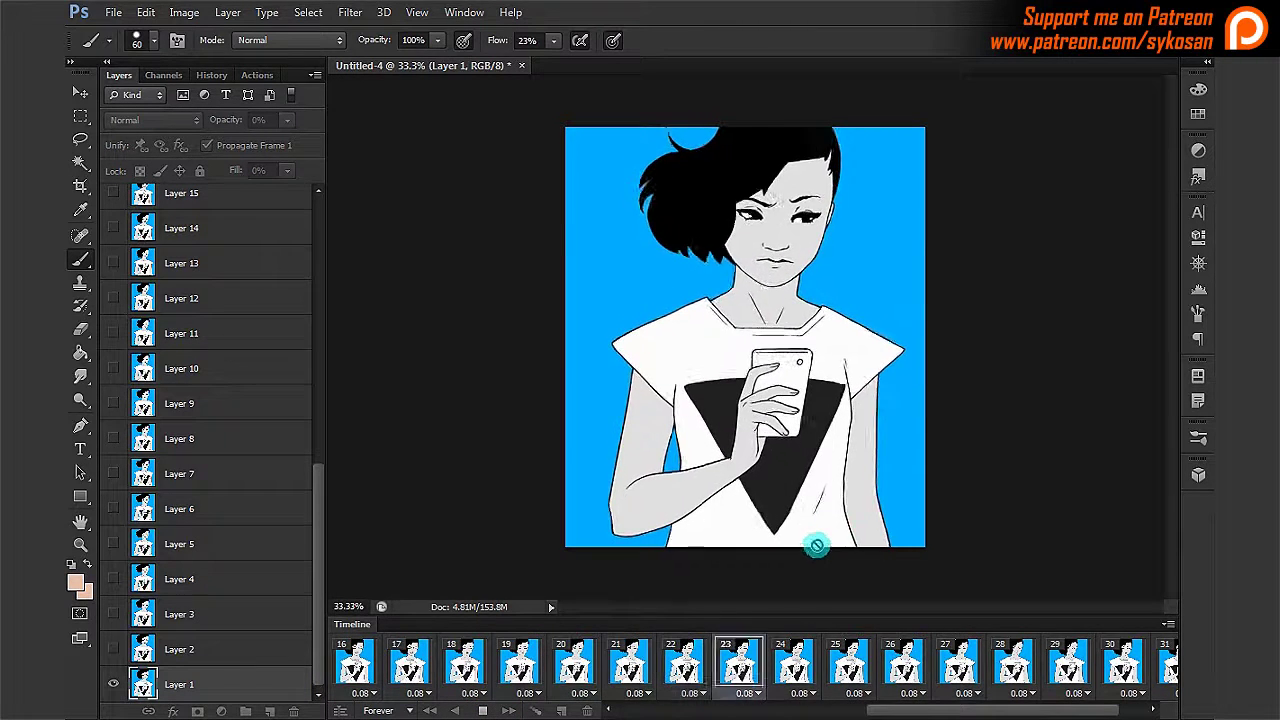
pyautogui.click(482, 709)
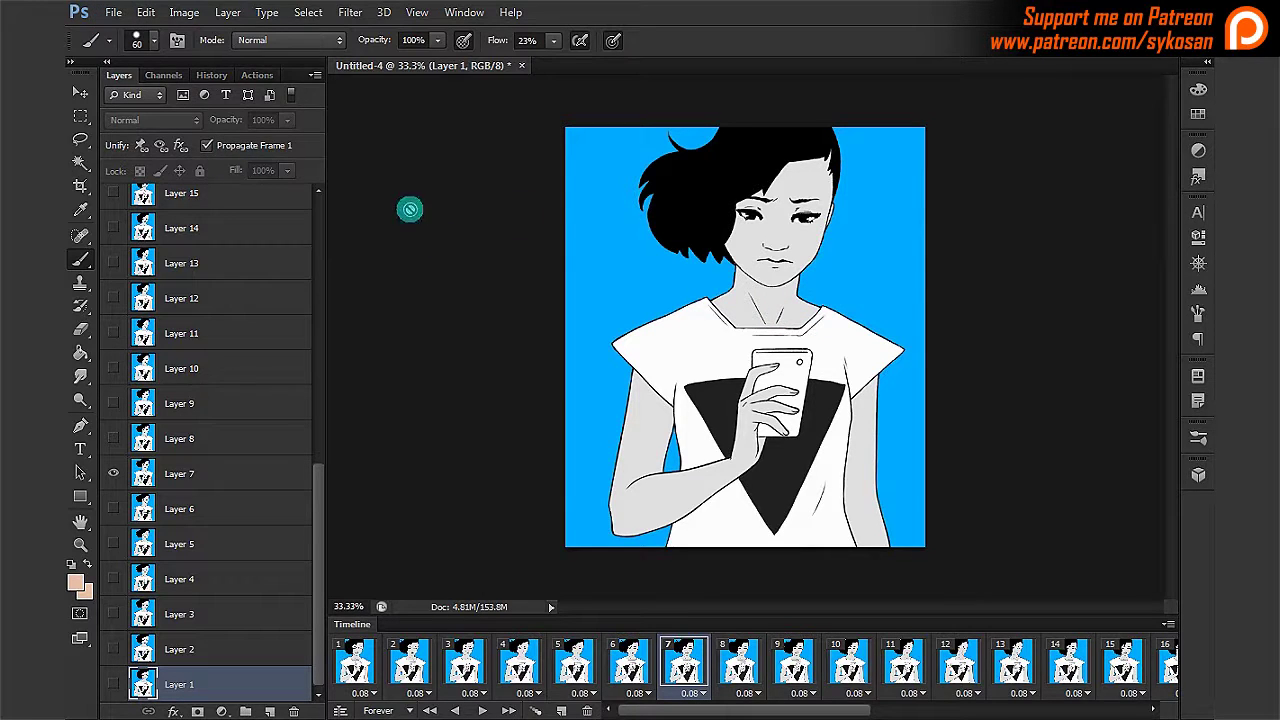
# - Go to File > Export to reach Render Video for the frame animation
pyautogui.click(114, 16)
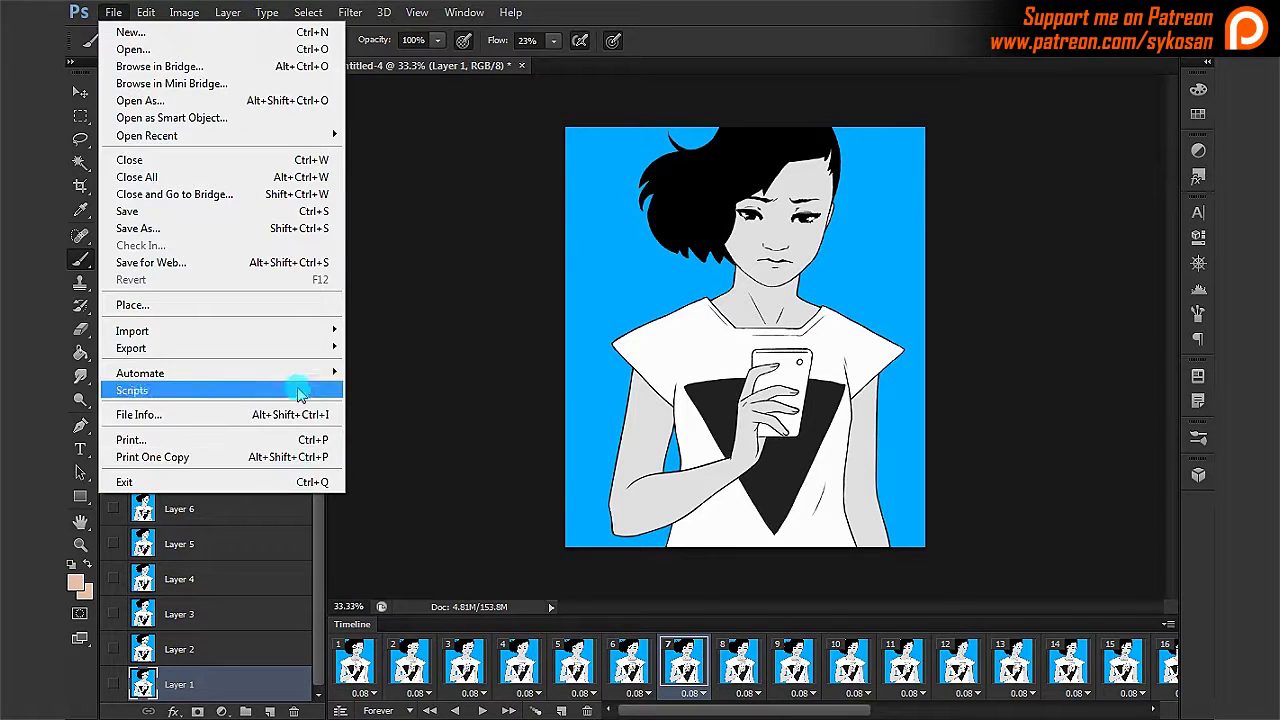
pyautogui.moveTo(300, 348)
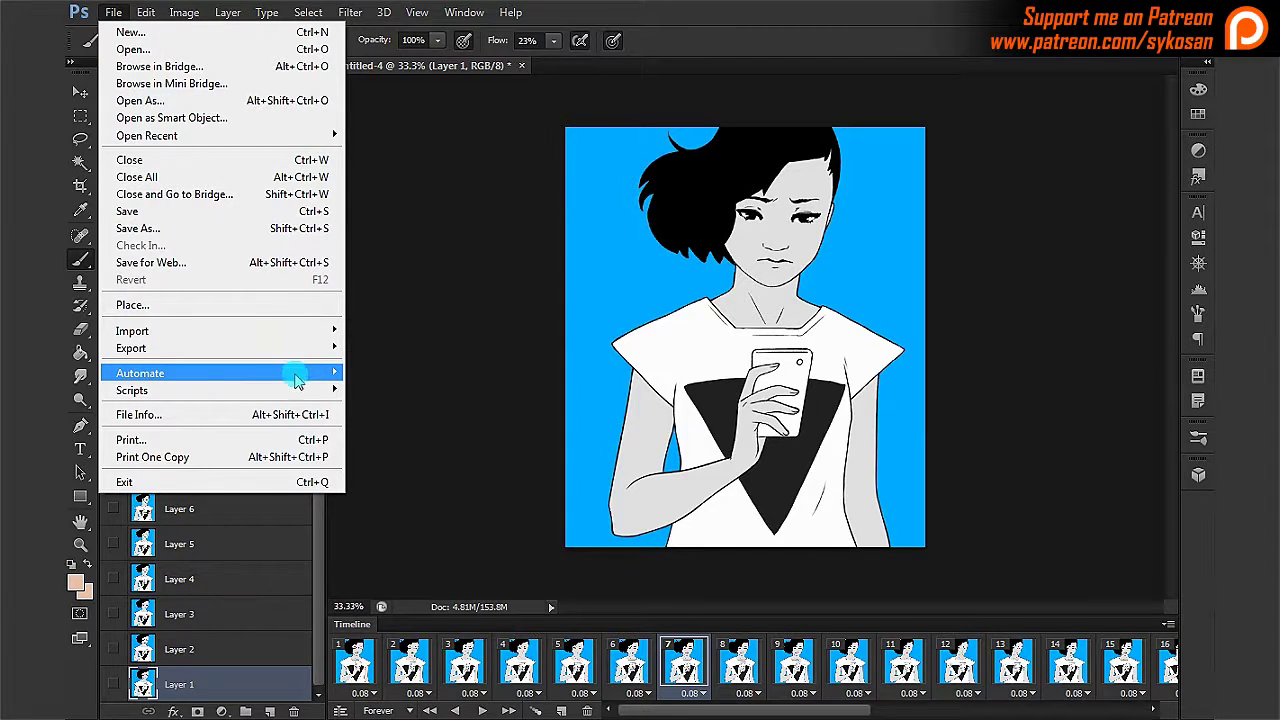
pyautogui.moveTo(298, 378)
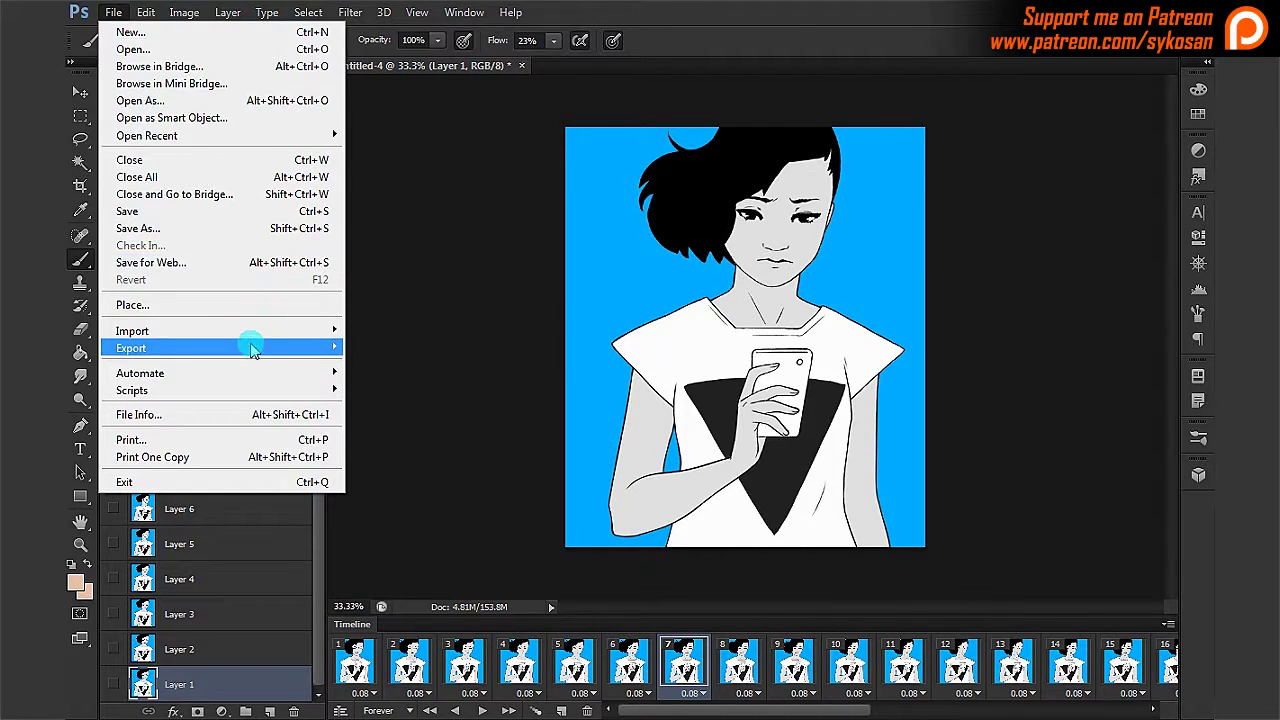
pyautogui.moveTo(253, 348)
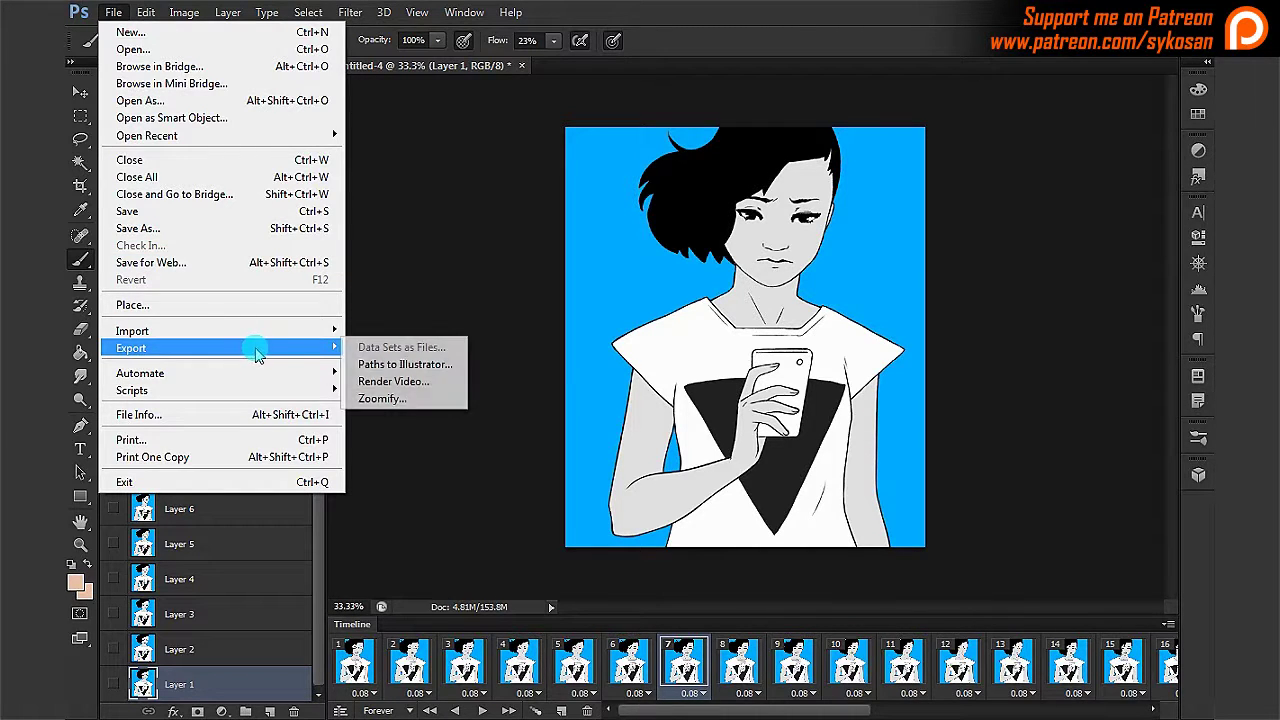
# - In Render Video, keep Adobe Media Encoder, QuickTime format and the Animation High Quality preset
pyautogui.click(420, 390)
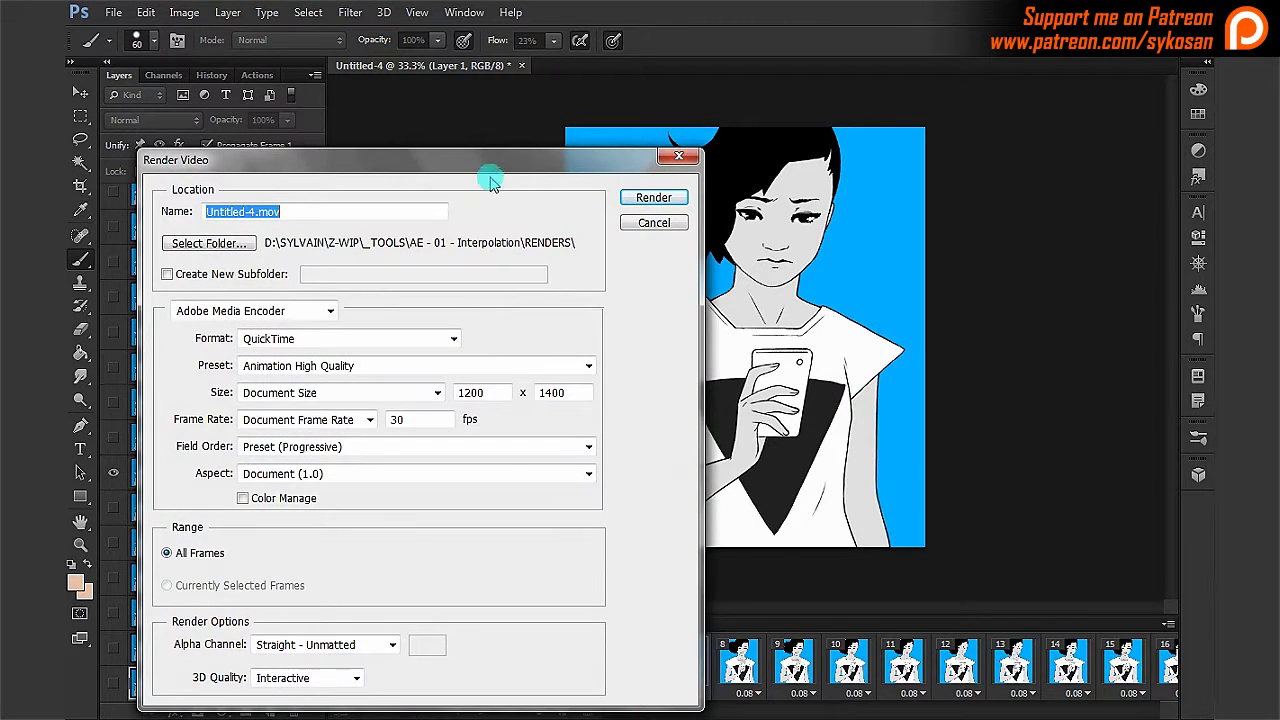
pyautogui.moveTo(514, 165); pyautogui.dragTo(645, 86)
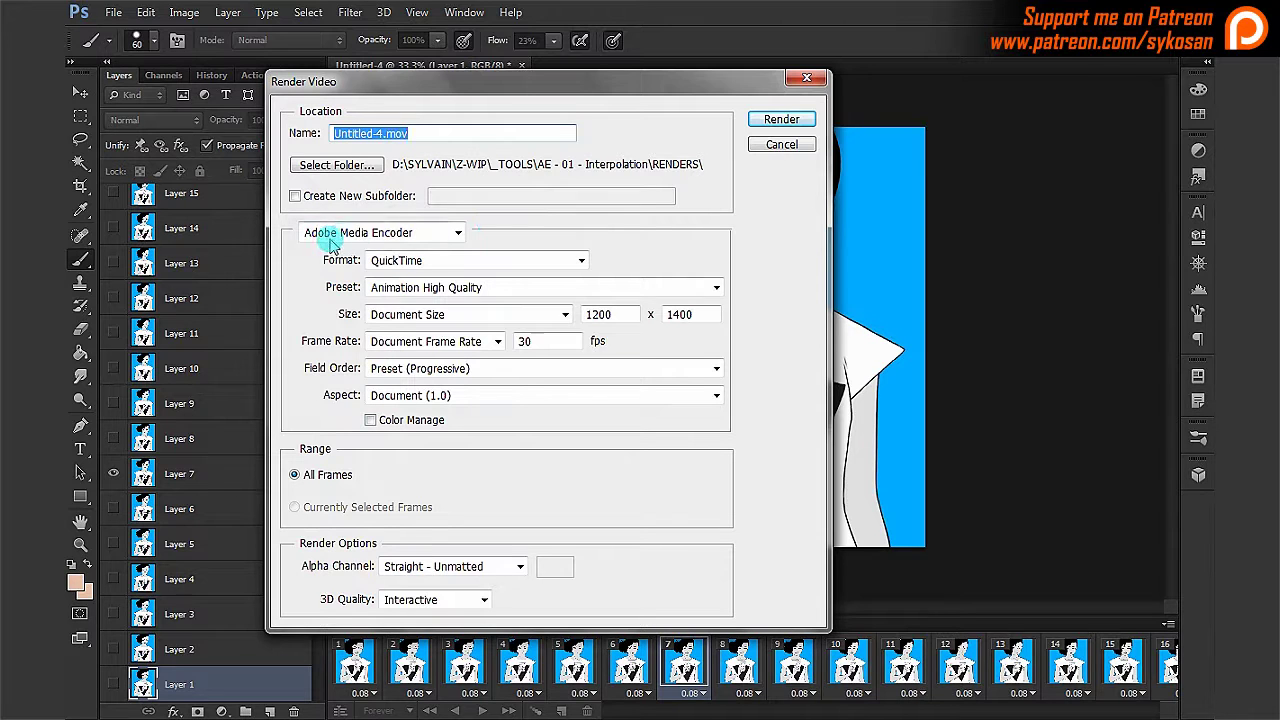
pyautogui.click(458, 234)
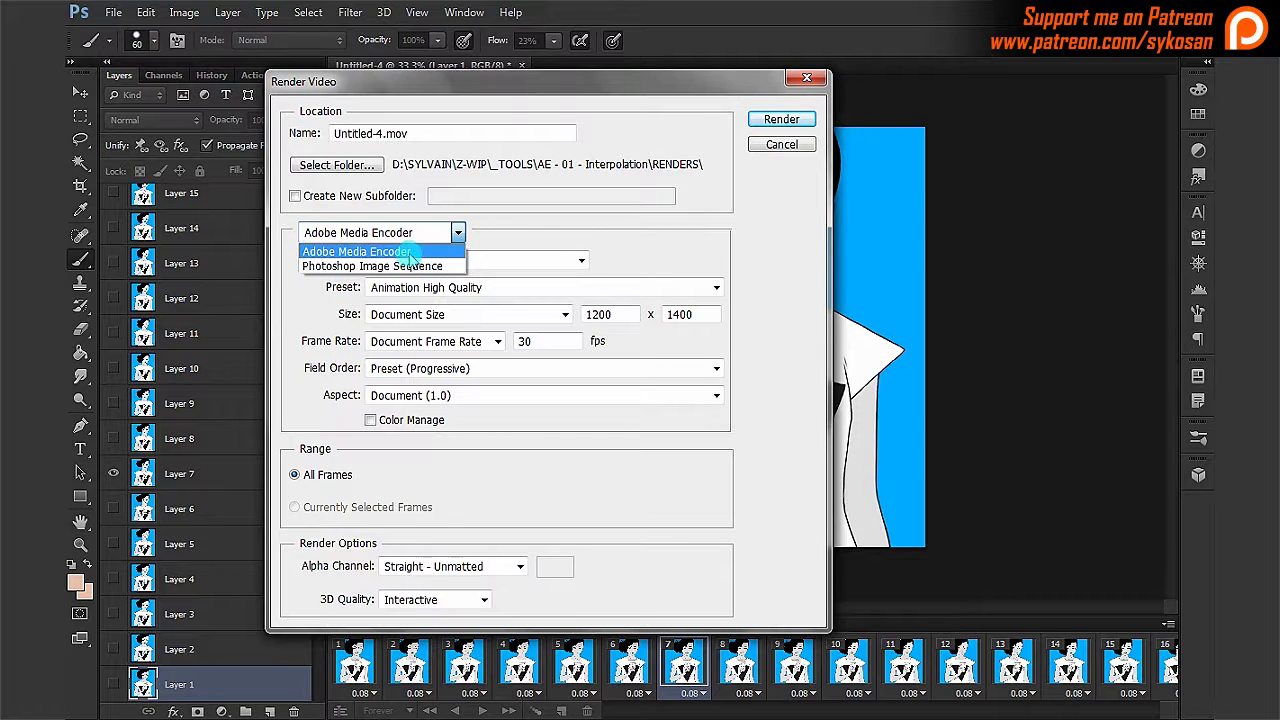
pyautogui.click(540, 245)
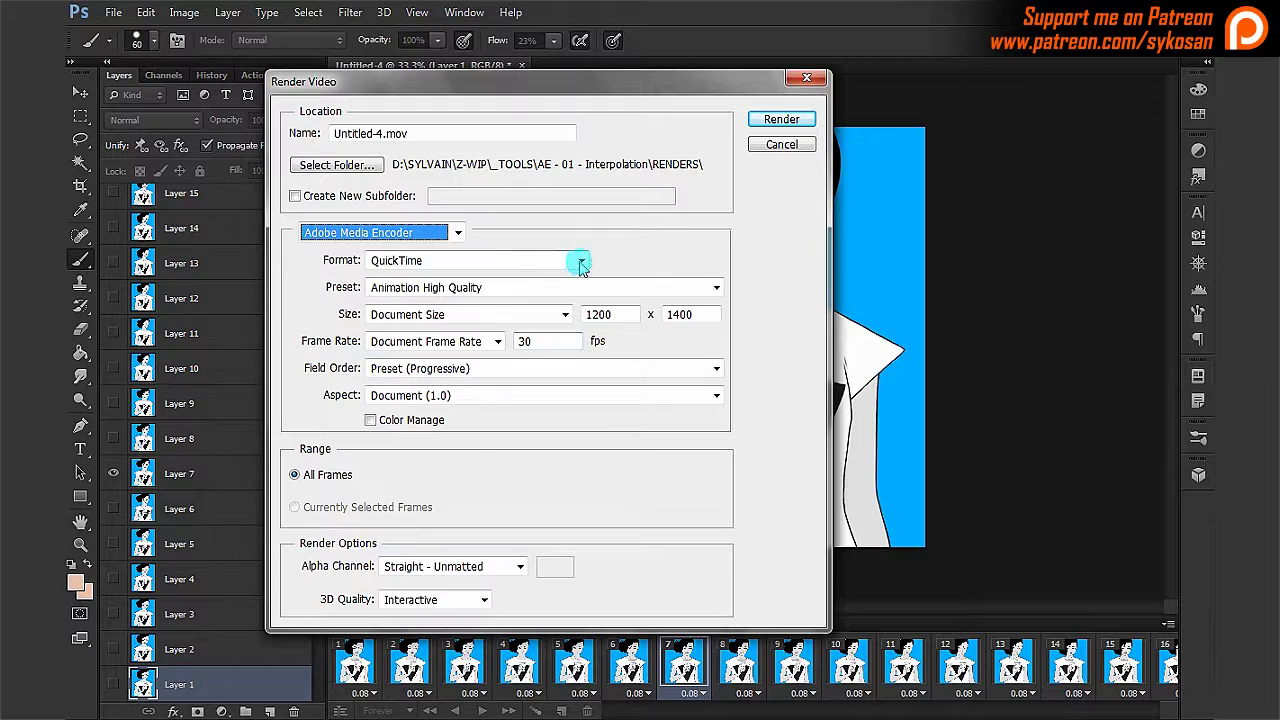
pyautogui.click(580, 261)
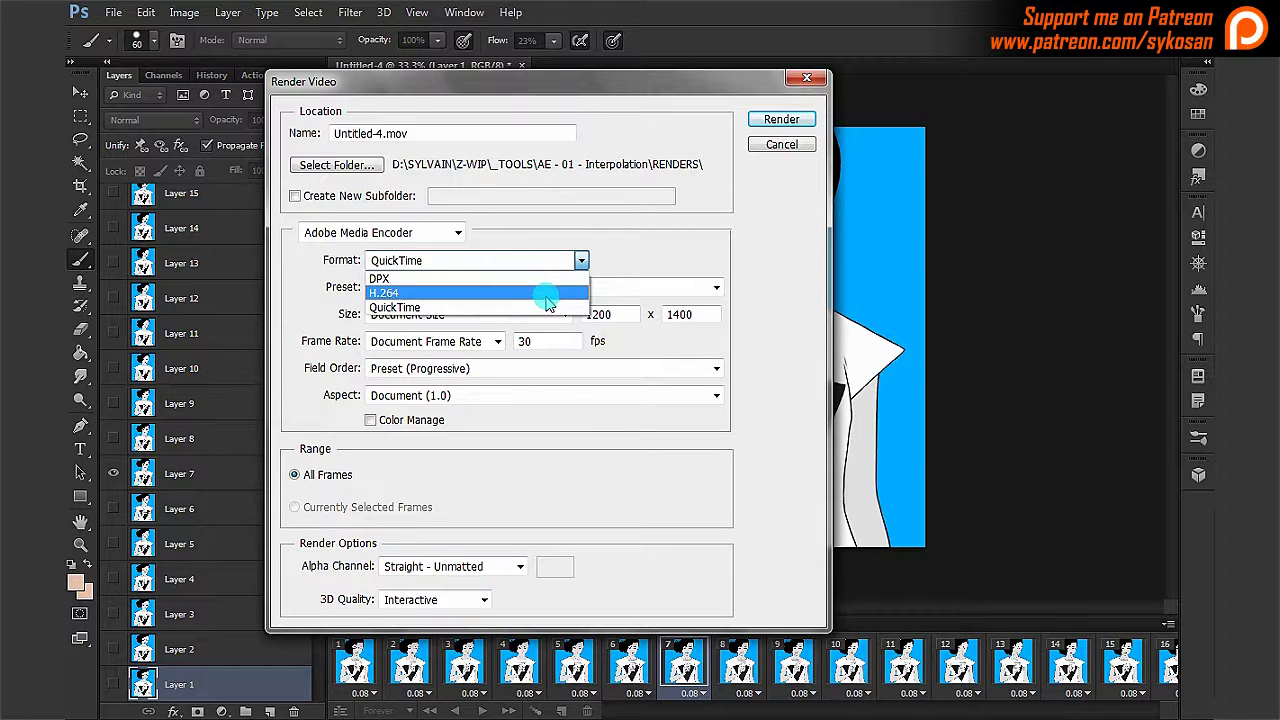
pyautogui.click(632, 268)
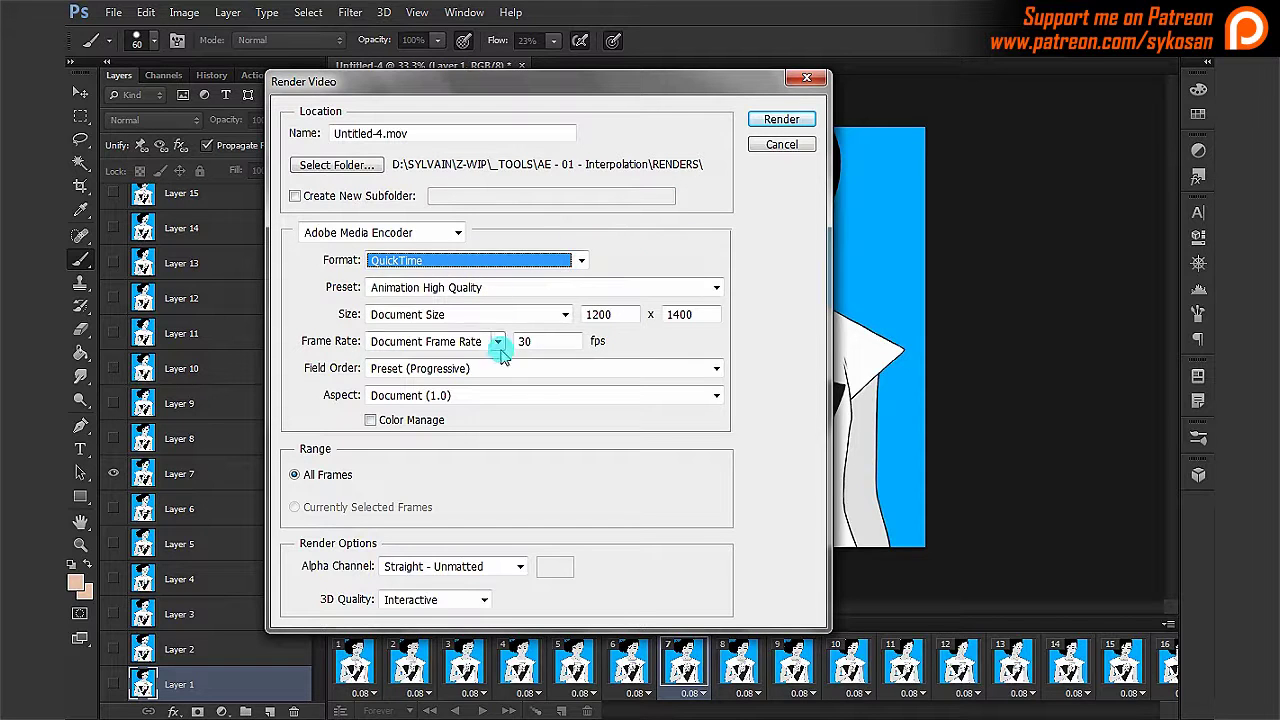
pyautogui.click(548, 288)
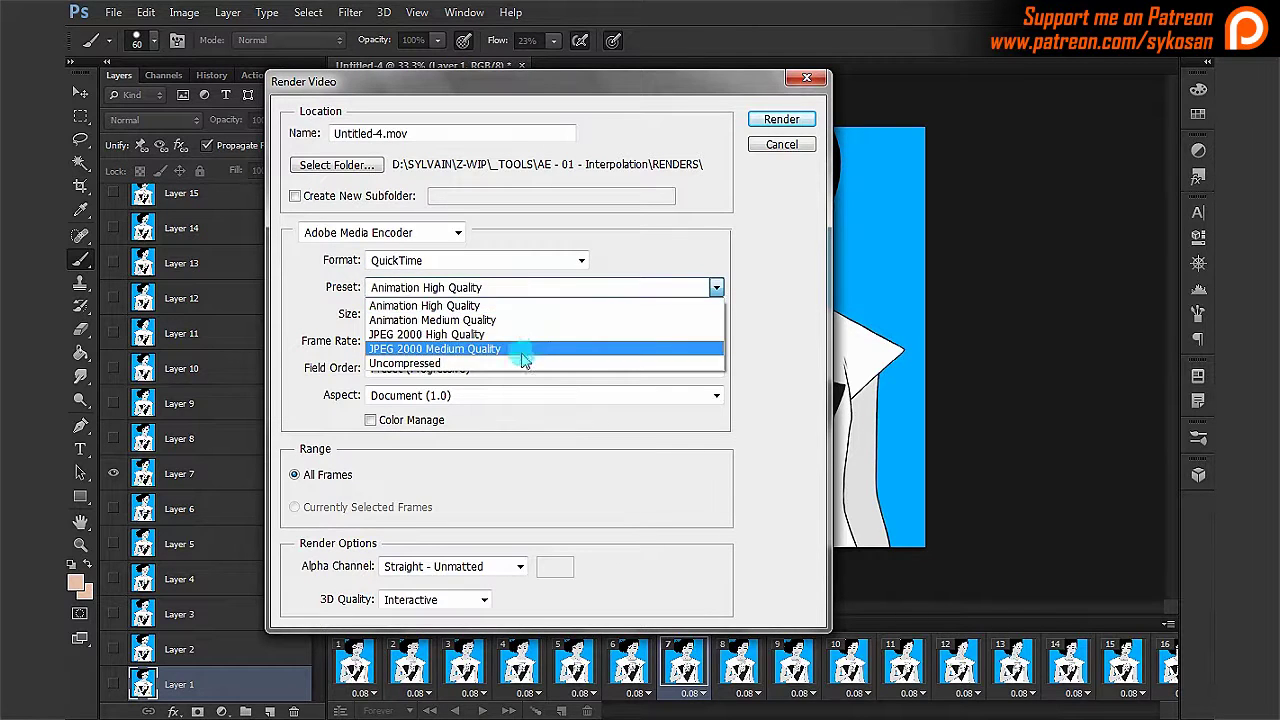
pyautogui.click(631, 266)
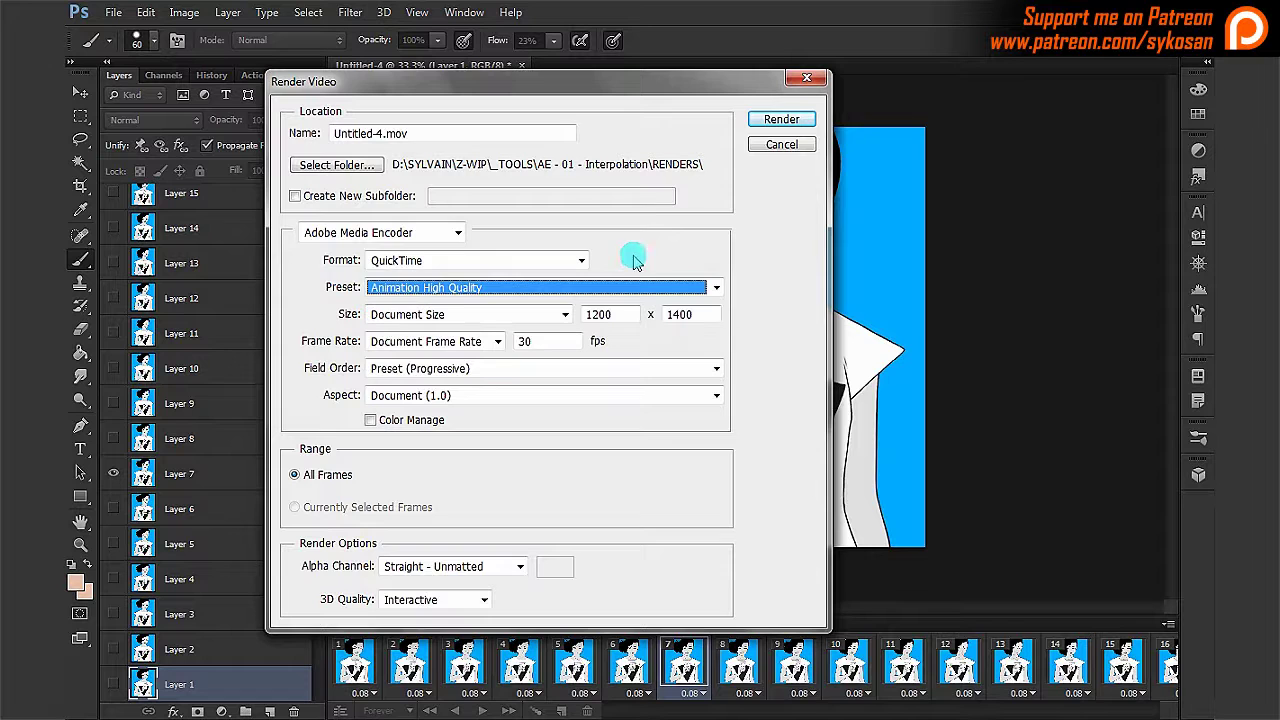
pyautogui.moveTo(675, 90); pyautogui.dragTo(623, 95)
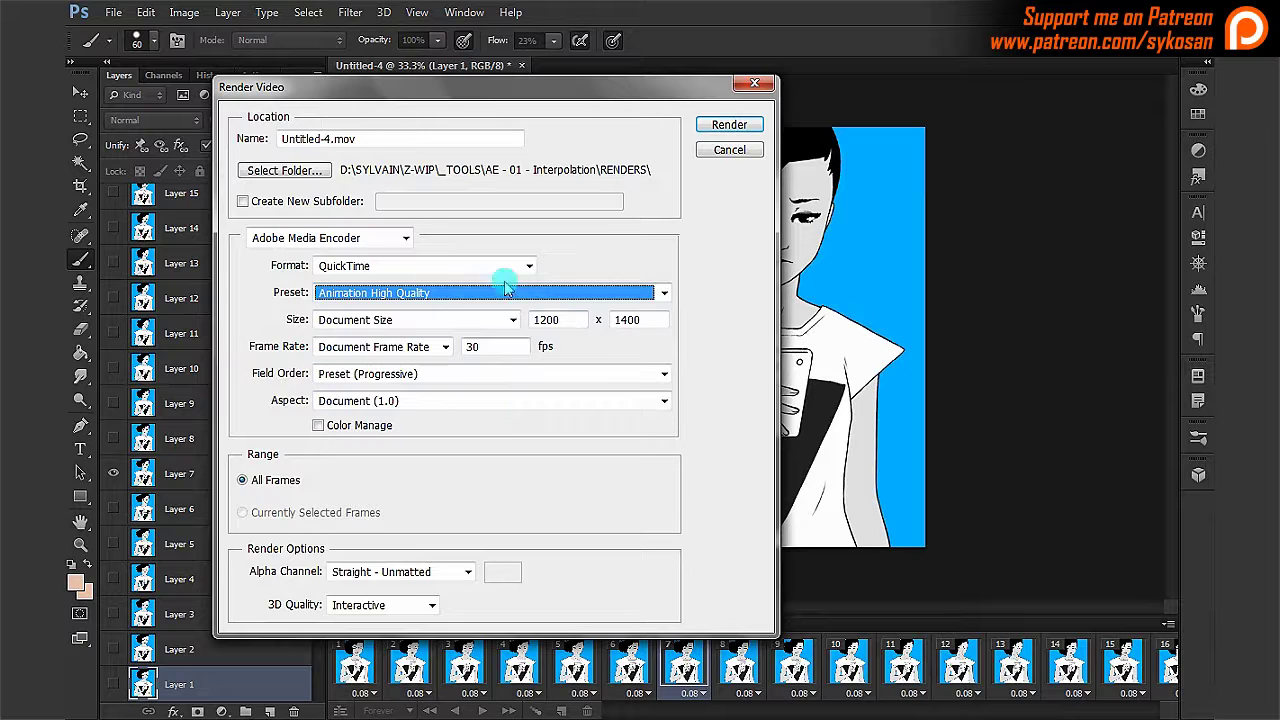
# - Keep the output at Document Size and change the frame rate from 30 to 10 fps
pyautogui.click(416, 321)
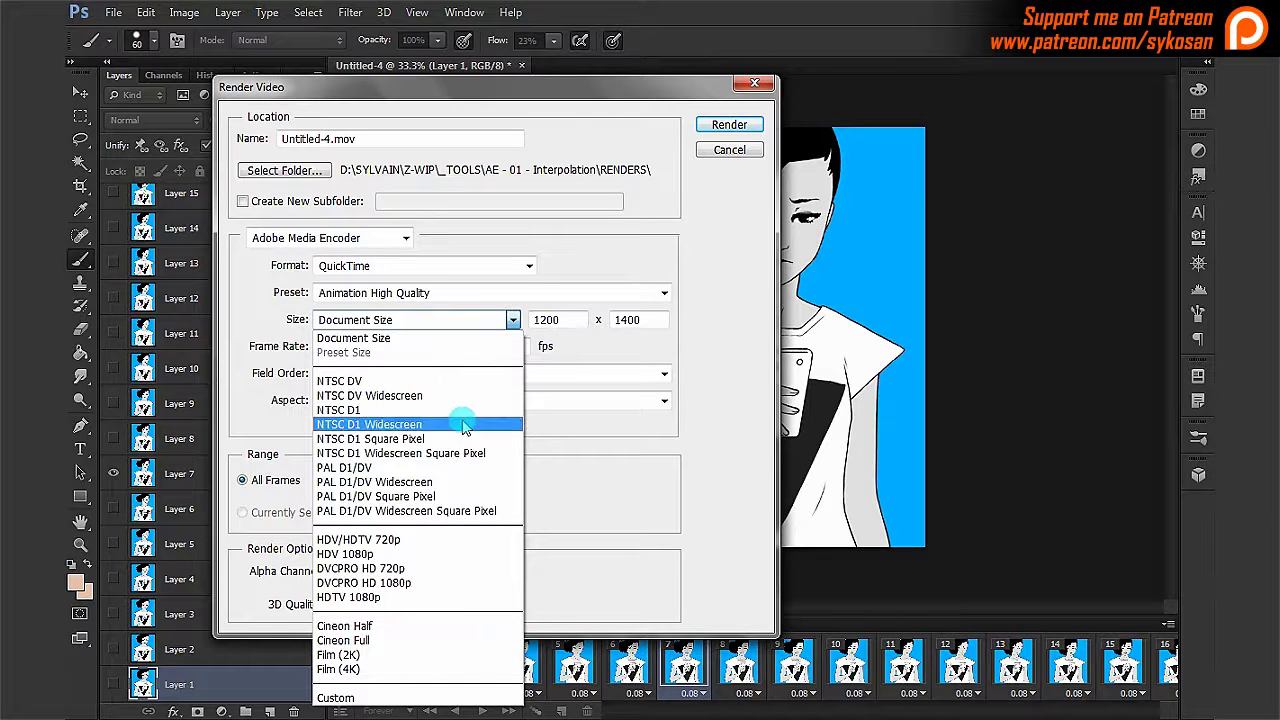
pyautogui.click(600, 356)
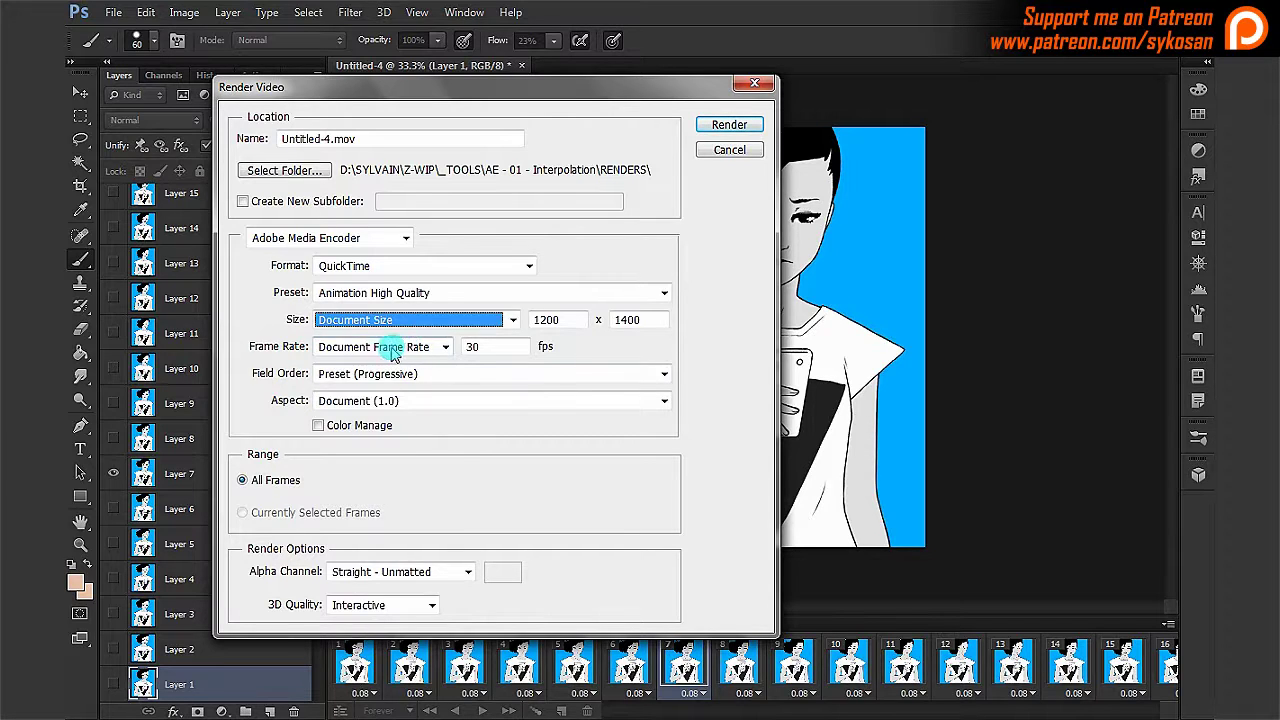
pyautogui.click(390, 348)
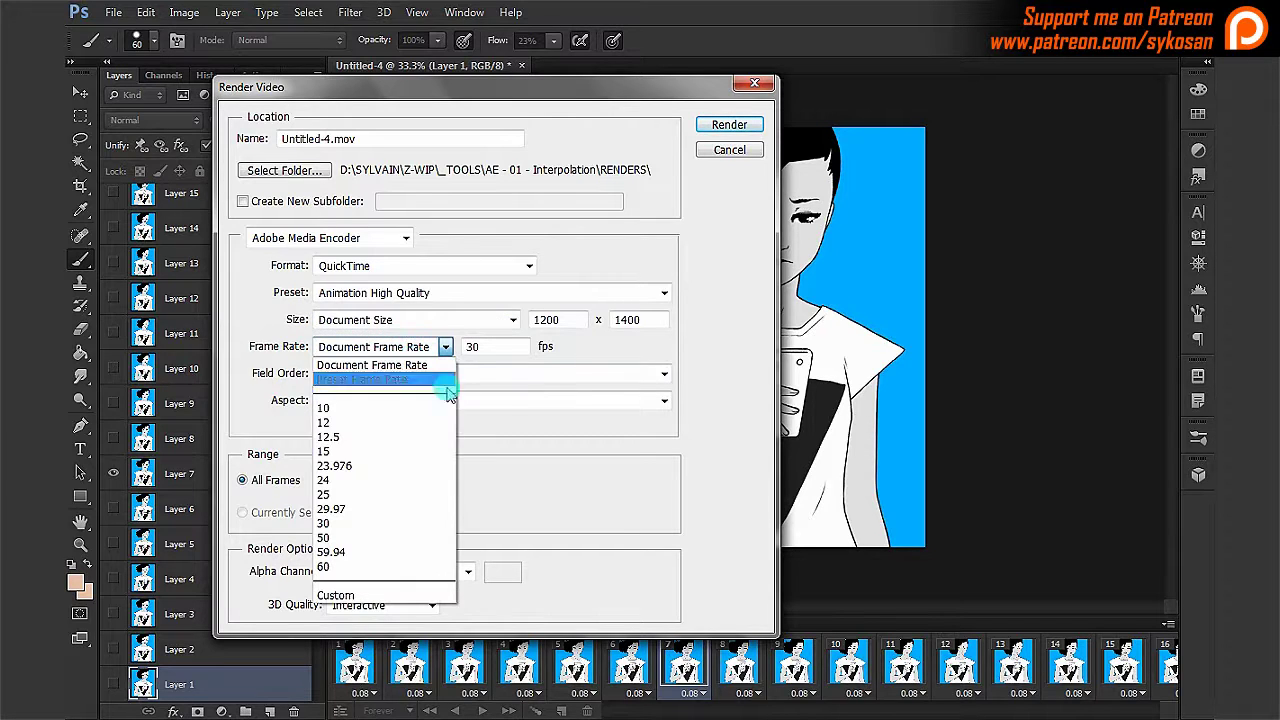
pyautogui.click(598, 356)
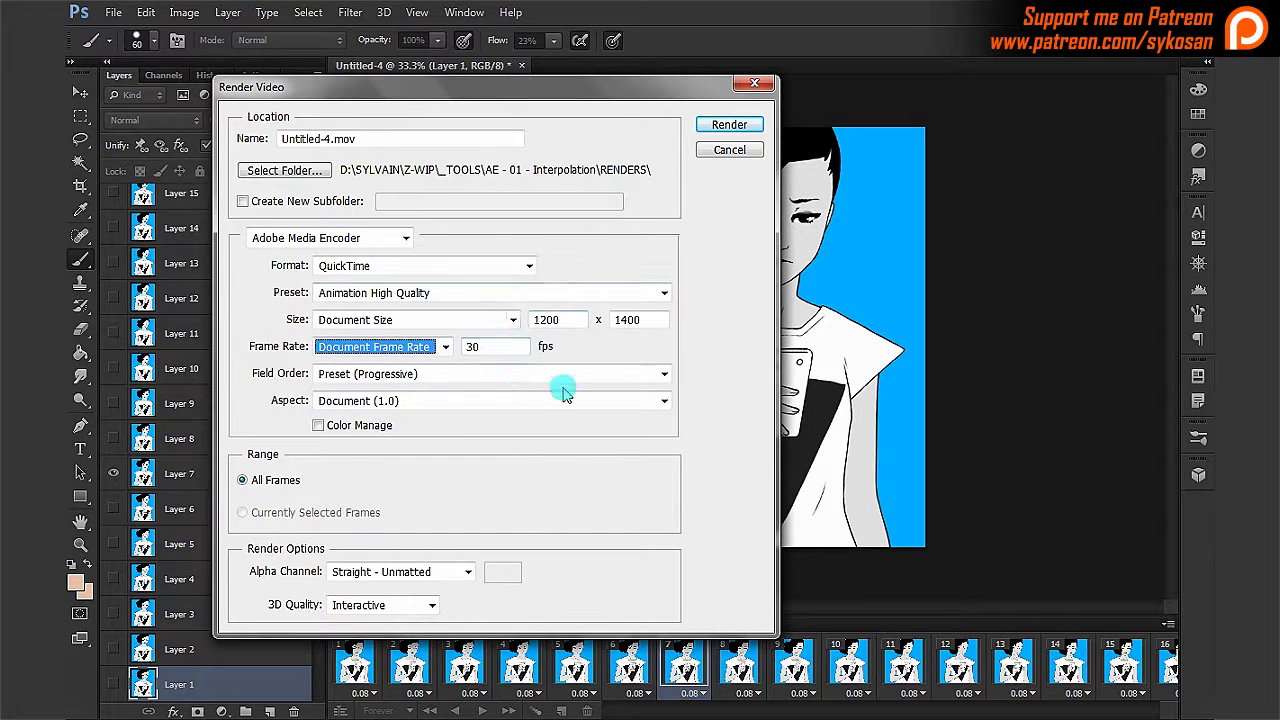
pyautogui.click(468, 347)
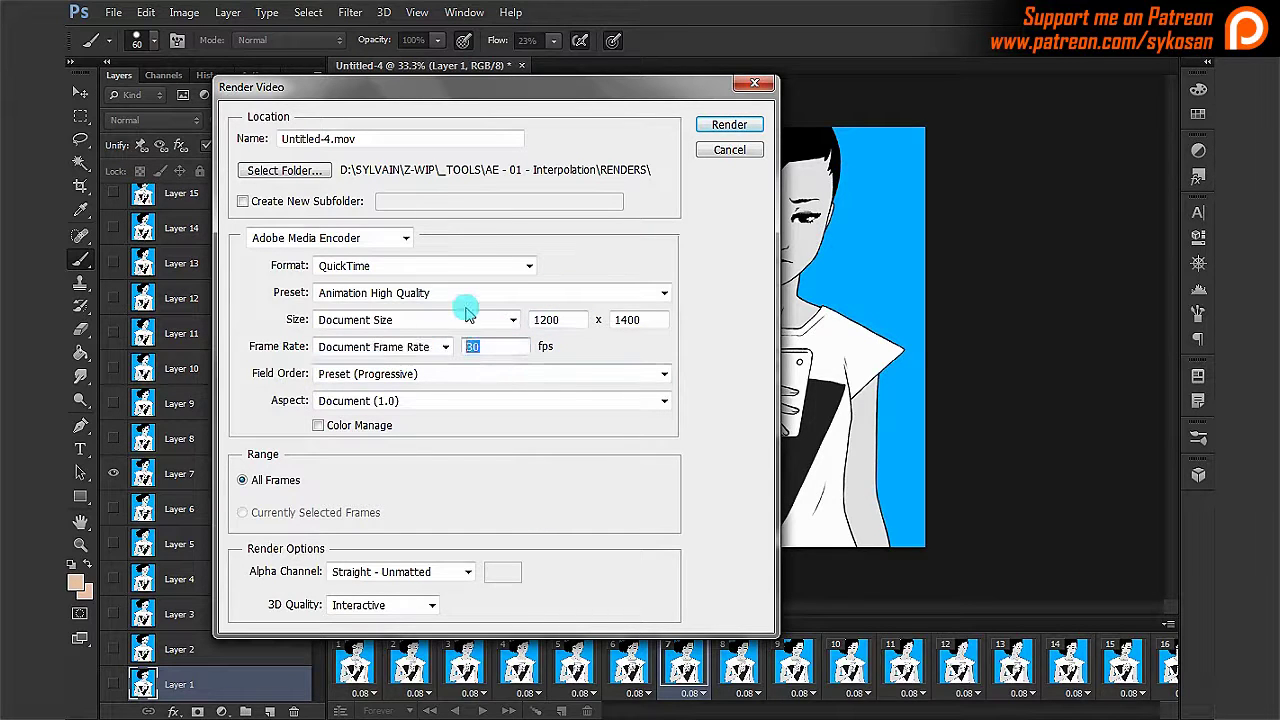
pyautogui.write('10')
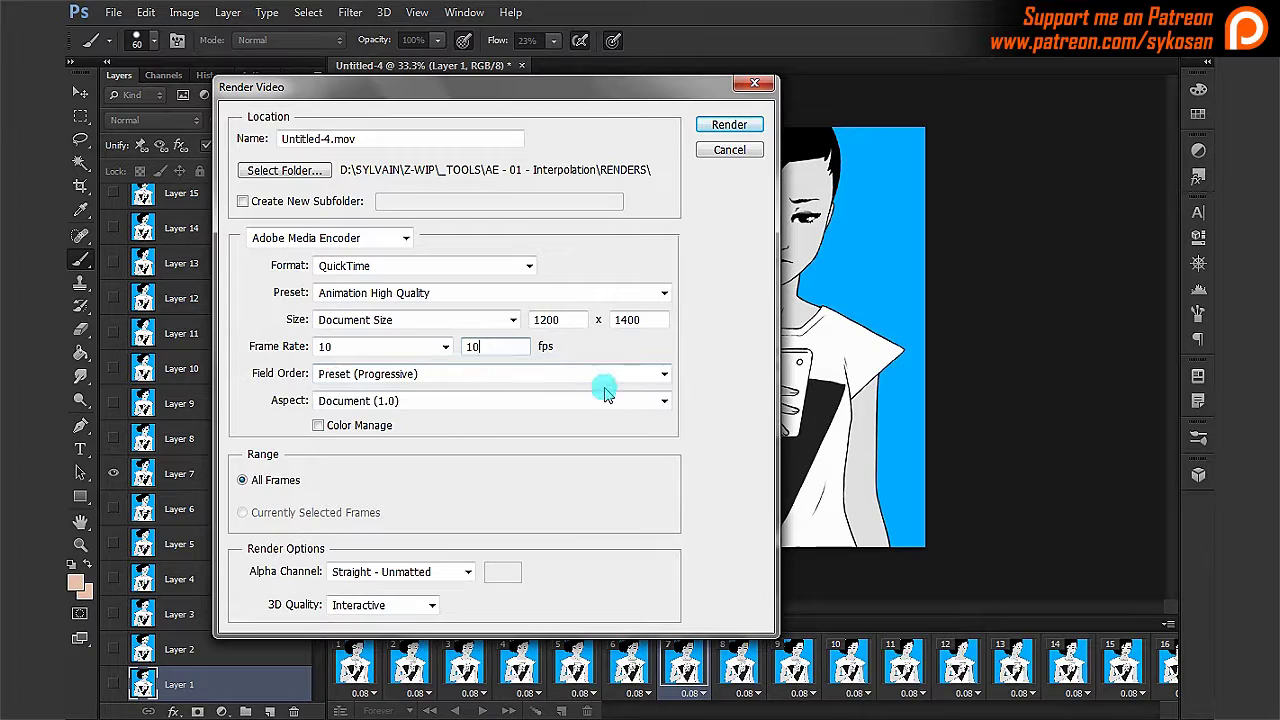
# - Leave Field Order at Preset (Progressive) and aspect at Document (1.0), then close Render Video unrendered
pyautogui.click(638, 380)
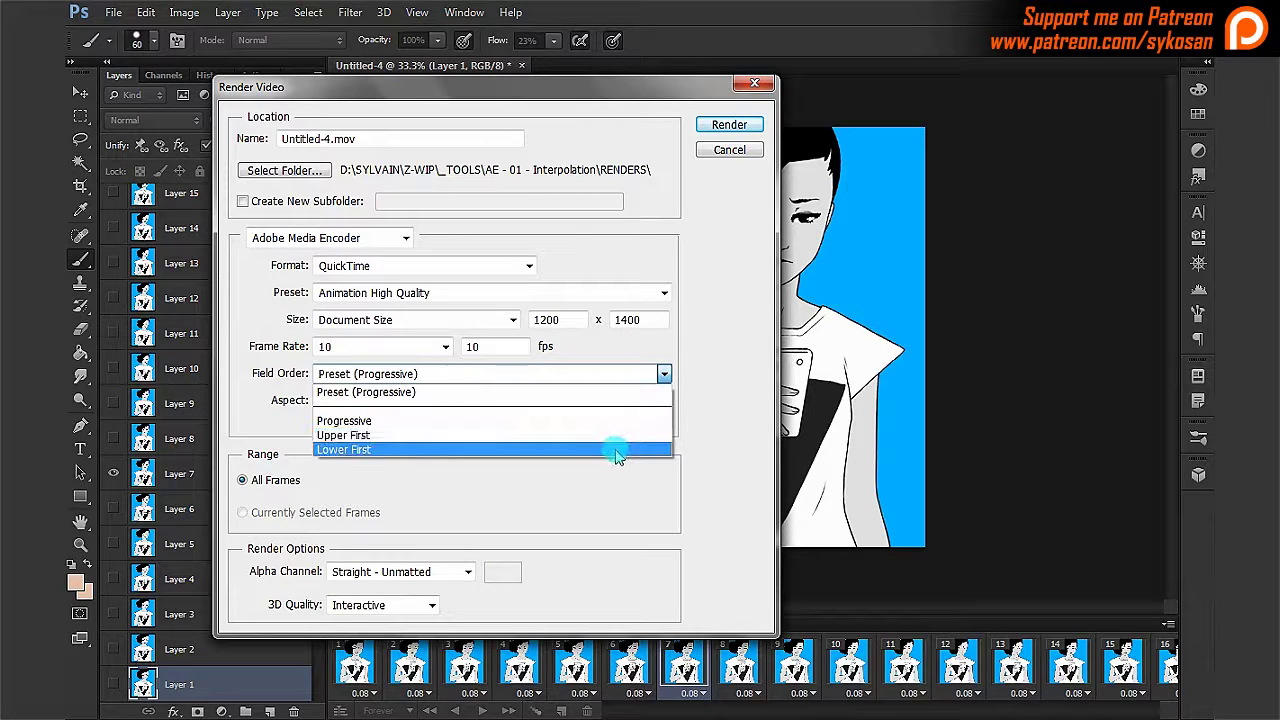
pyautogui.click(689, 391)
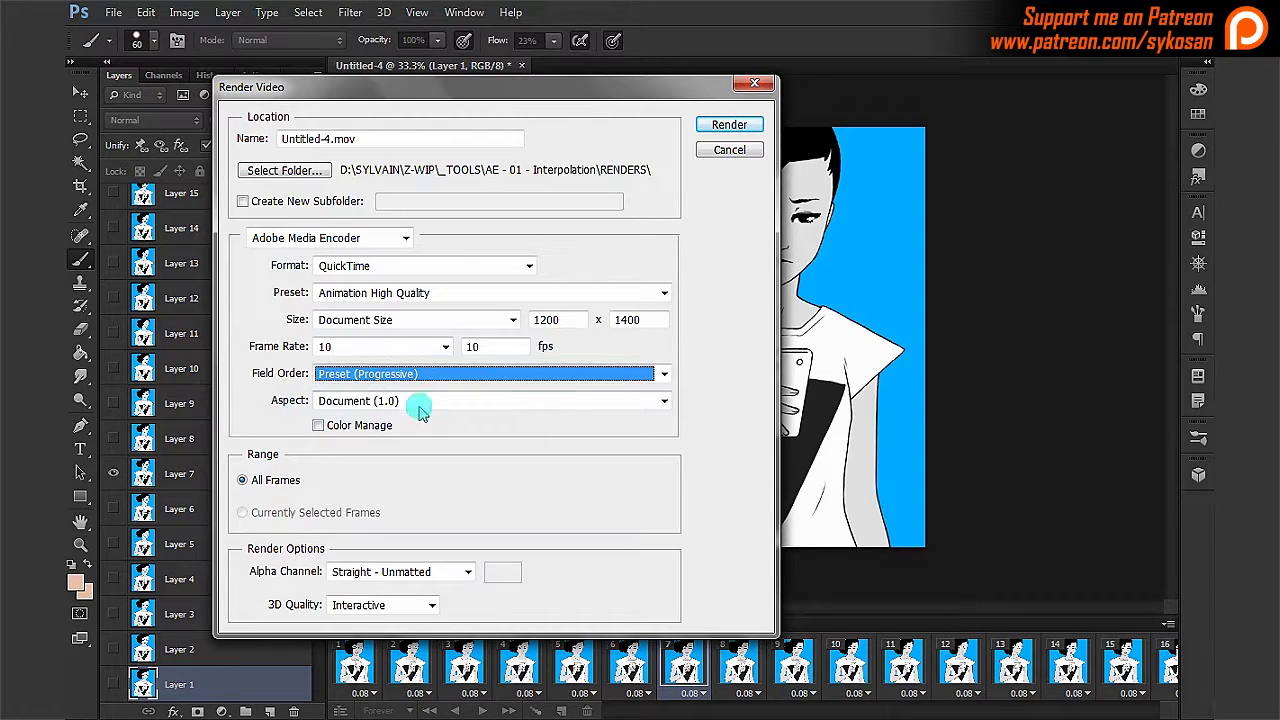
pyautogui.click(513, 402)
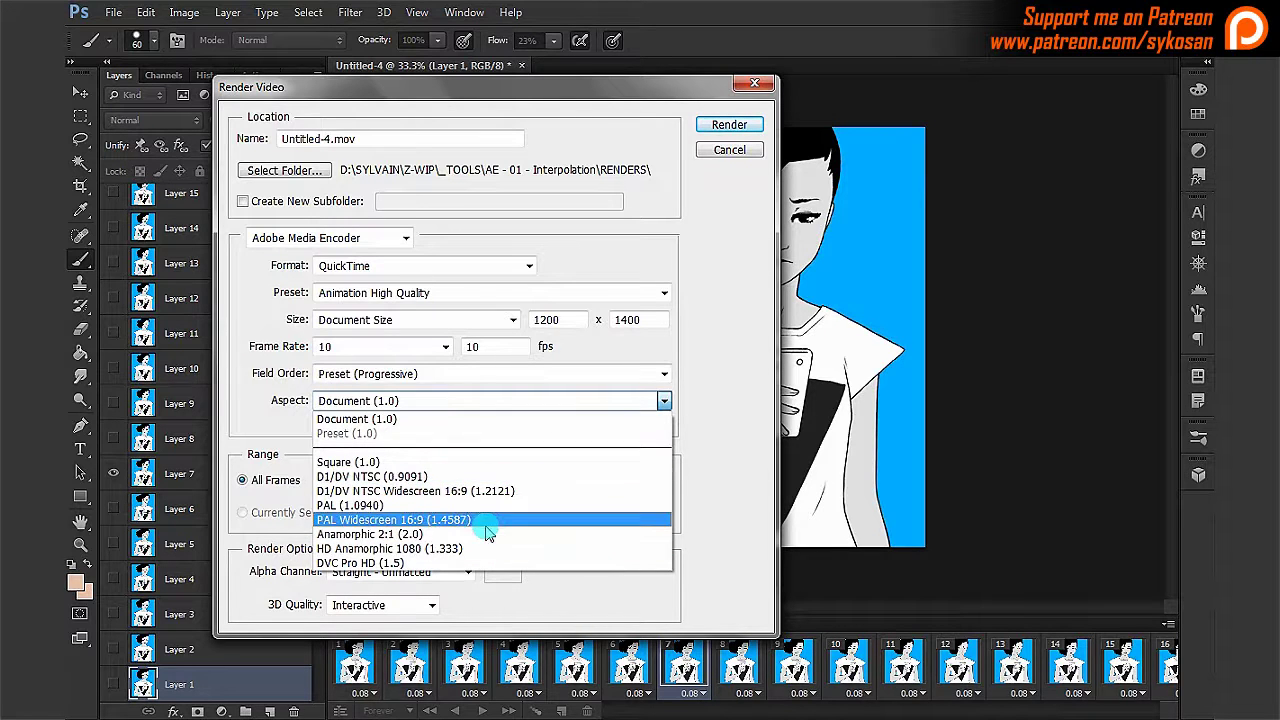
pyautogui.click(661, 421)
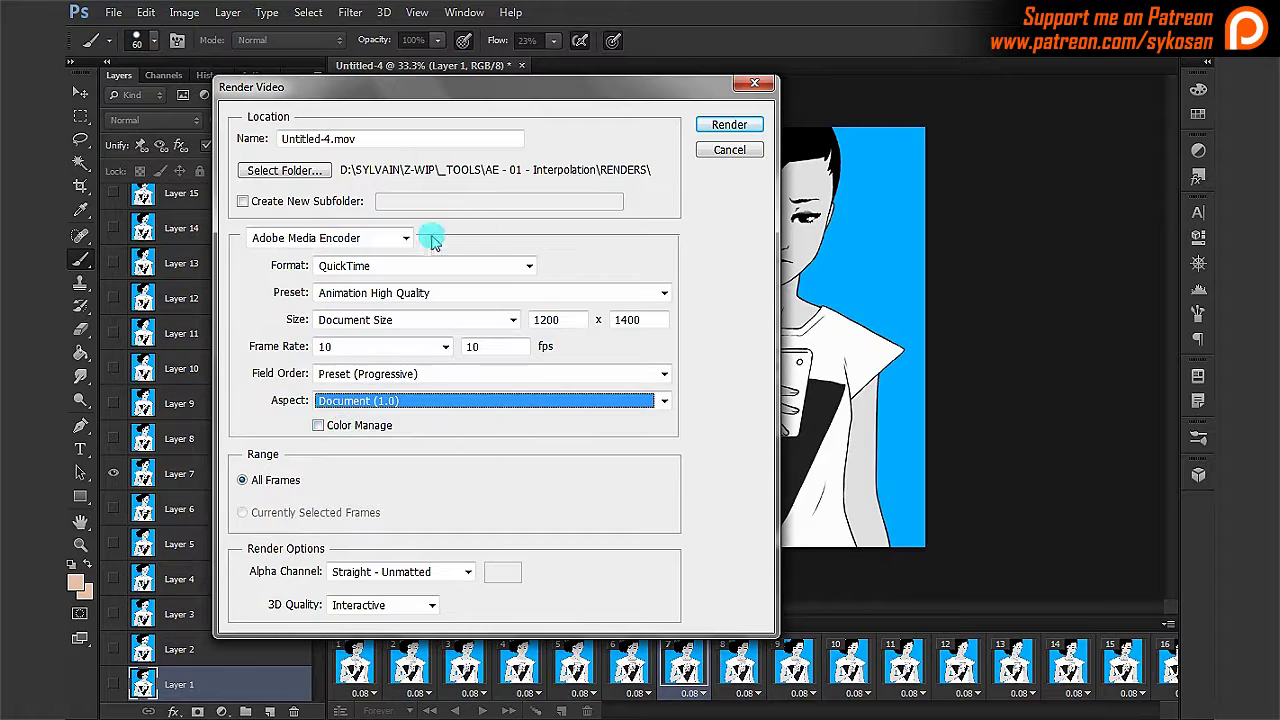
pyautogui.moveTo(582, 95); pyautogui.dragTo(596, 69)
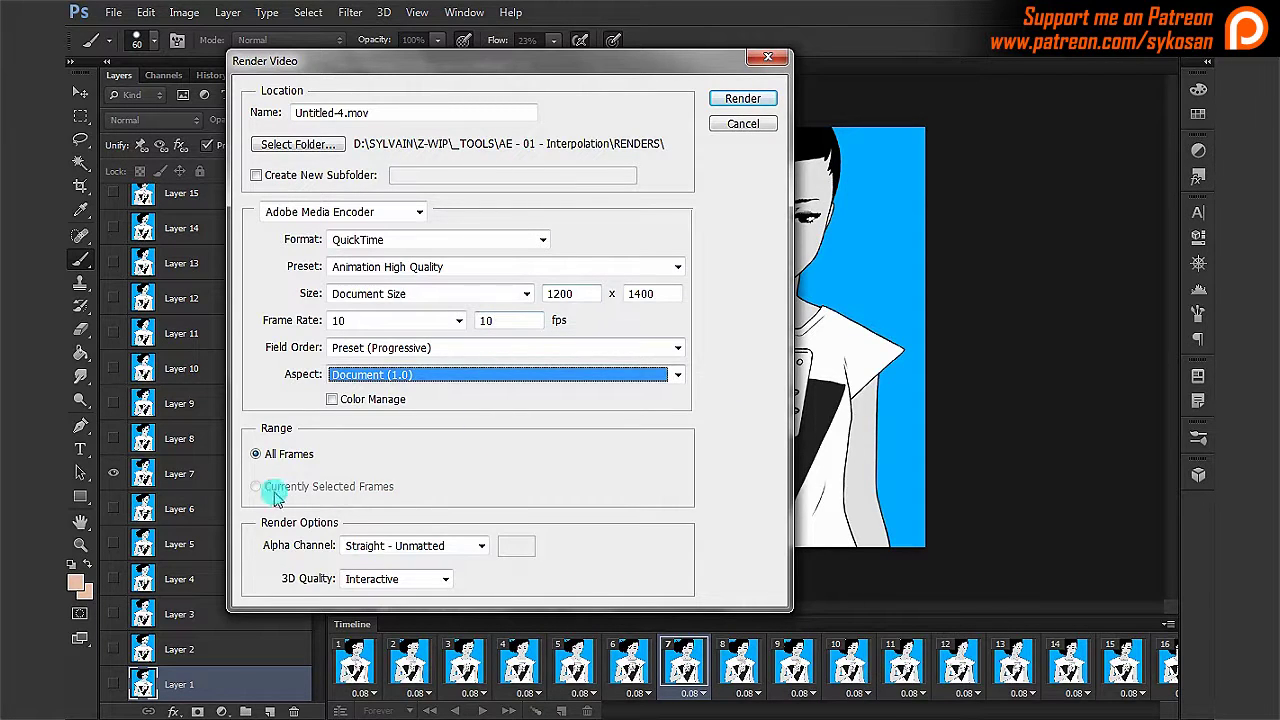
pyautogui.click(768, 60)
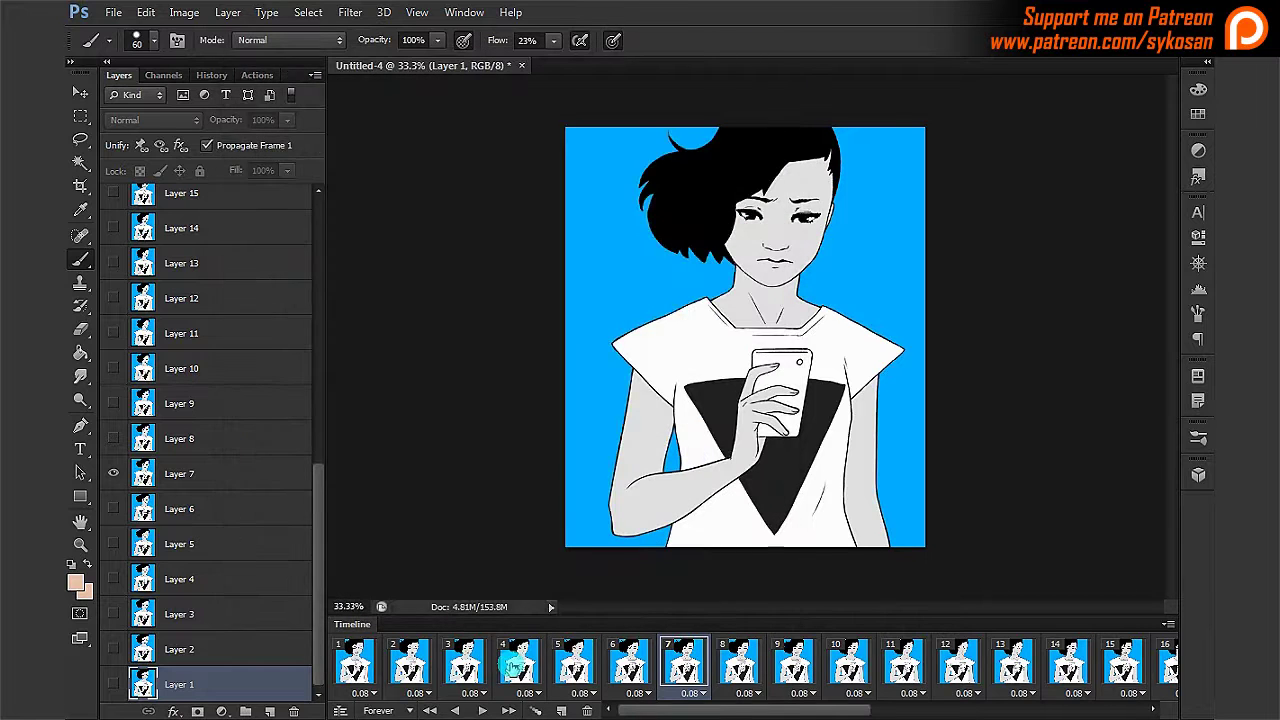
# - Select Timeline frames 4 through 9 and go to the File menu to render them
pyautogui.click(515, 662)
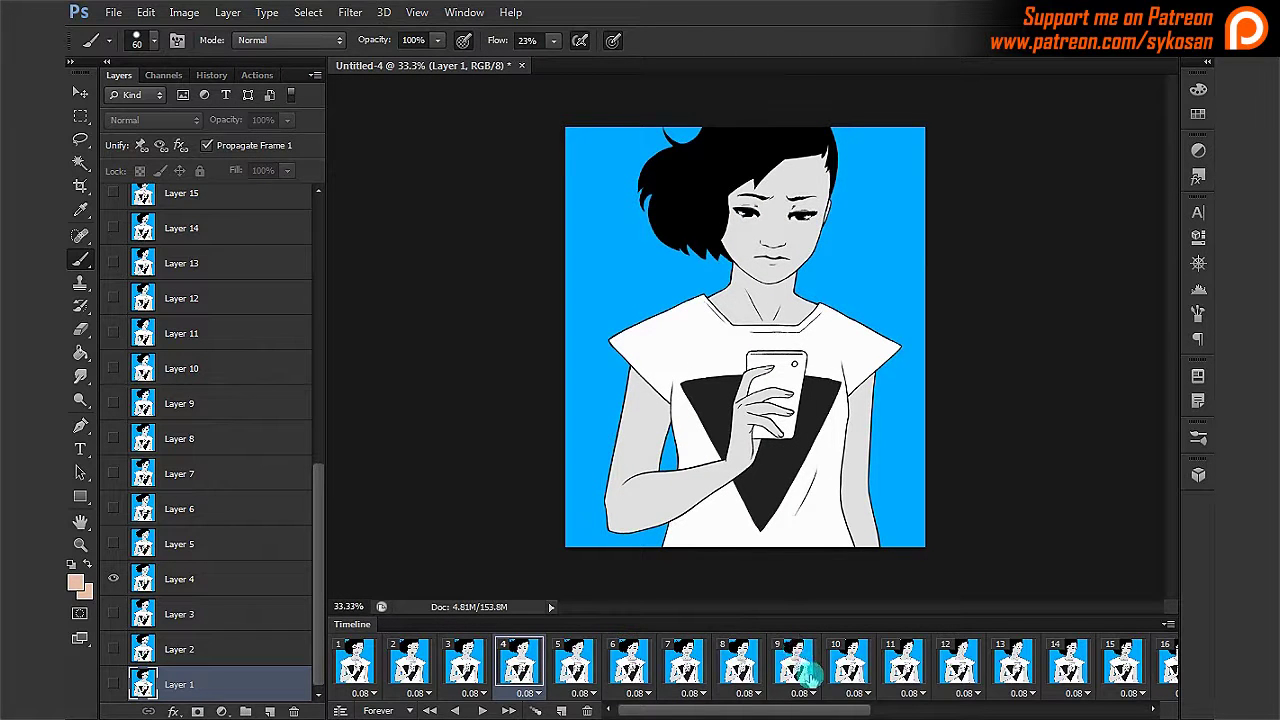
pyautogui.keyDown('shift'); pyautogui.click(798, 680); pyautogui.keyUp('shift')
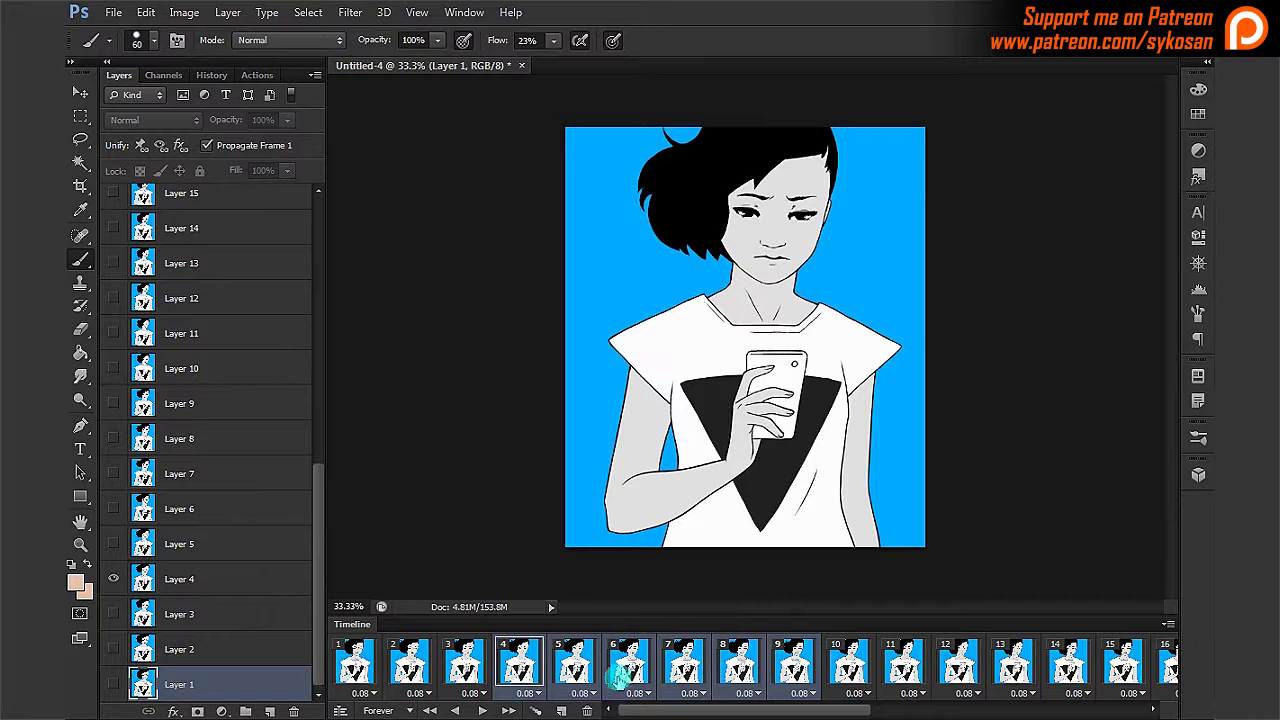
pyautogui.click(114, 13)
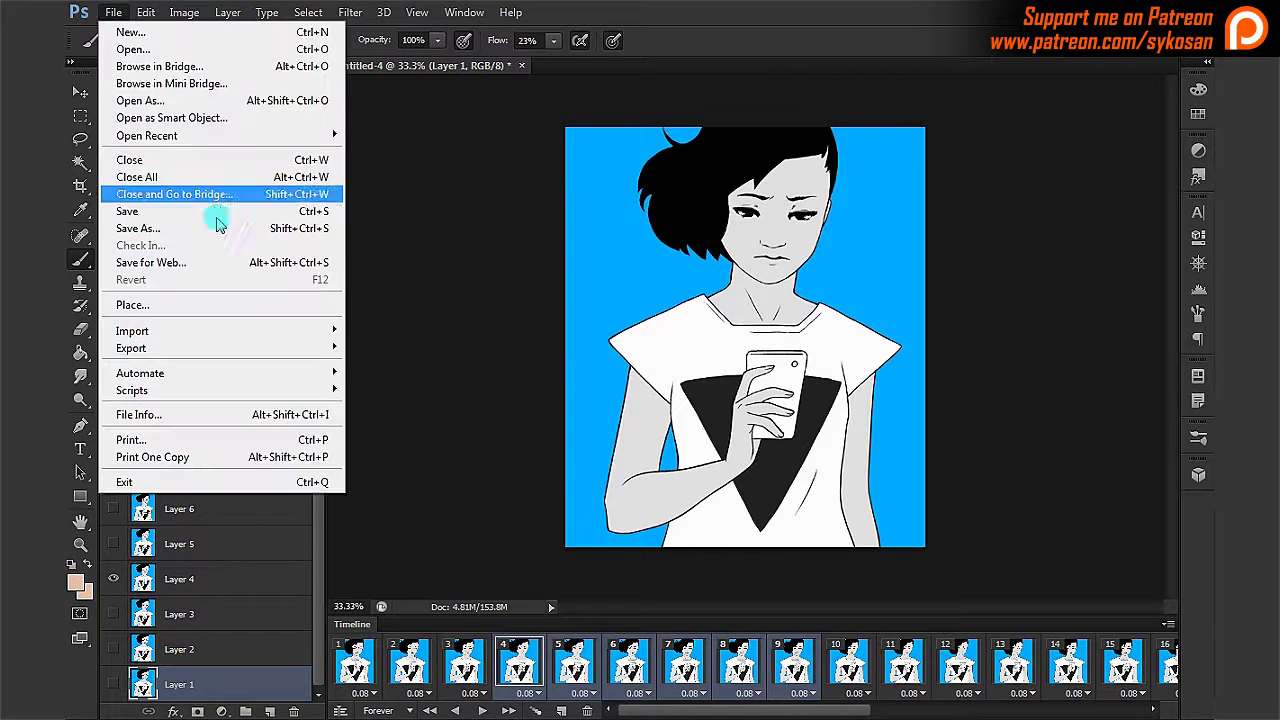
# - Reopen Render Video, choose All Frames, keeping Straight - Unmatted alpha and Interactive 3D quality
pyautogui.moveTo(243, 347)
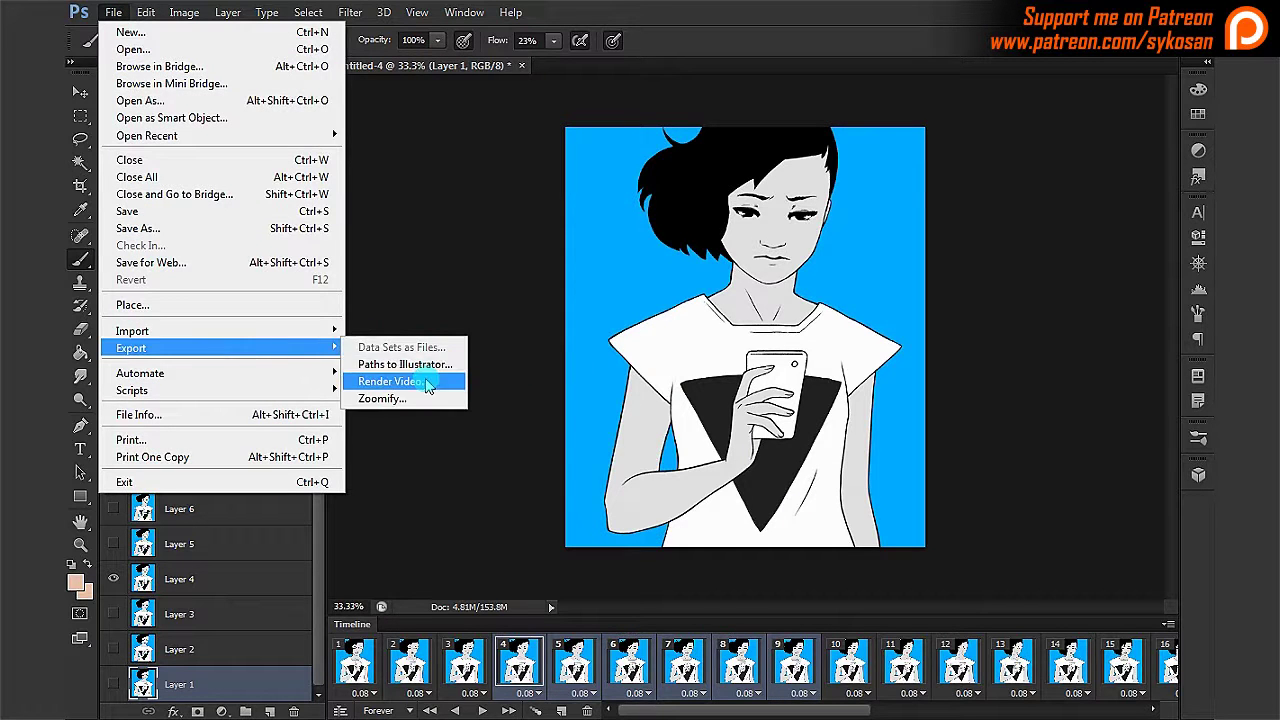
pyautogui.click(405, 371)
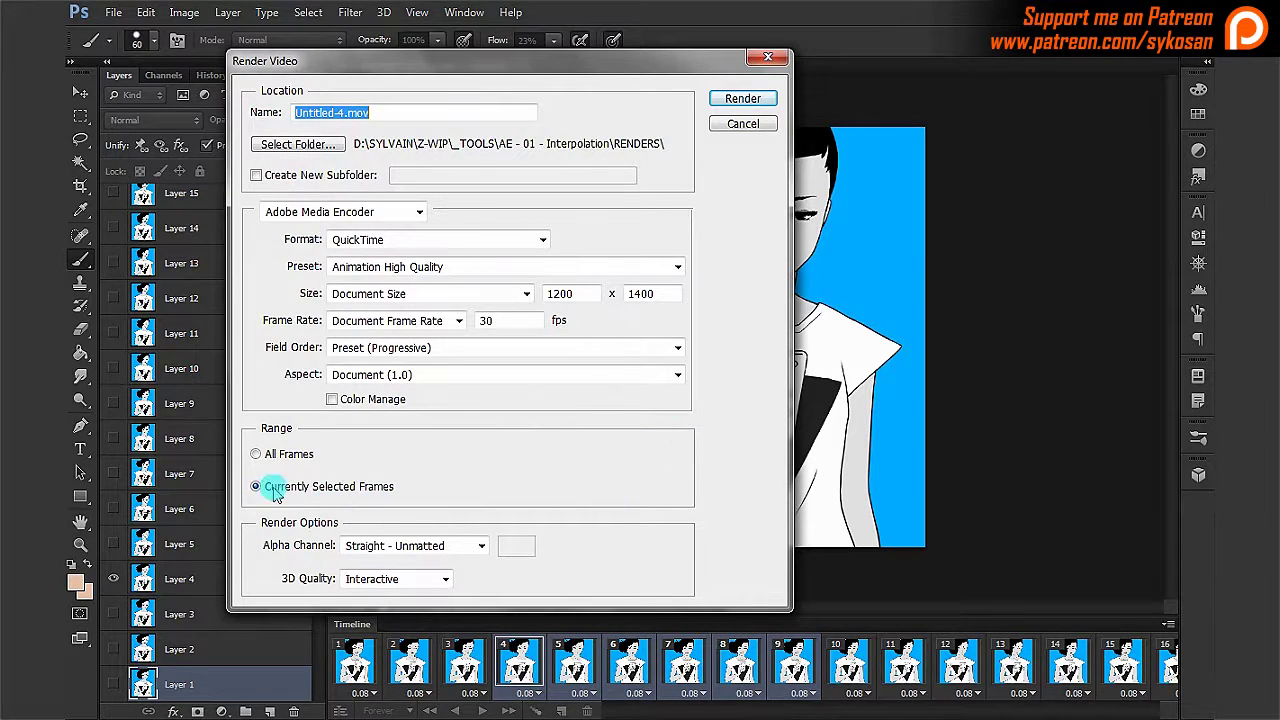
pyautogui.click(256, 455)
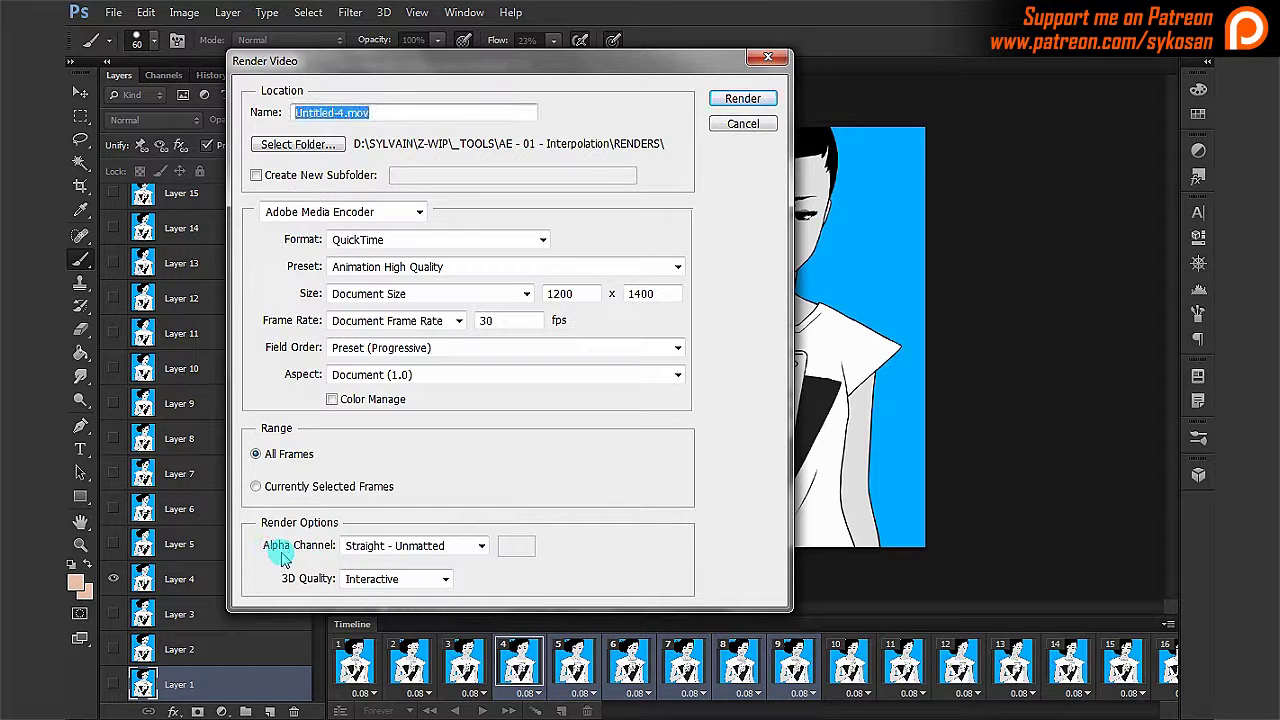
pyautogui.click(452, 547)
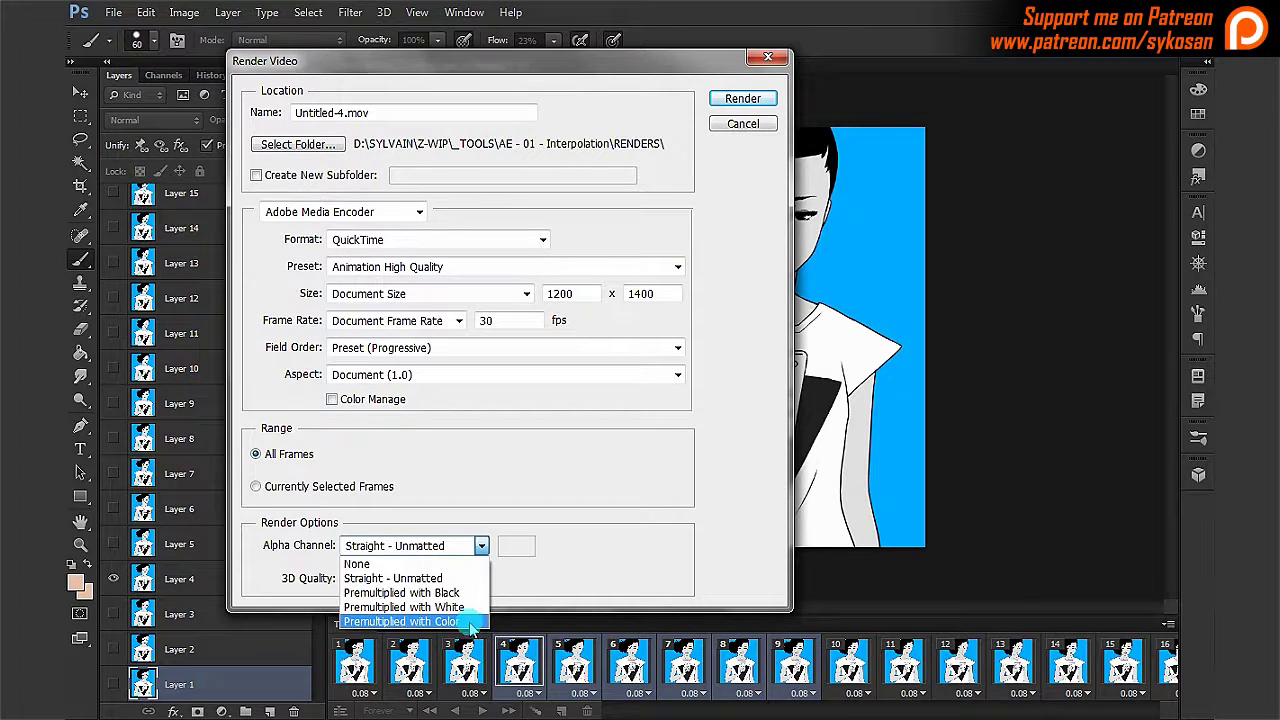
pyautogui.click(432, 580)
pyautogui.press('Tab')
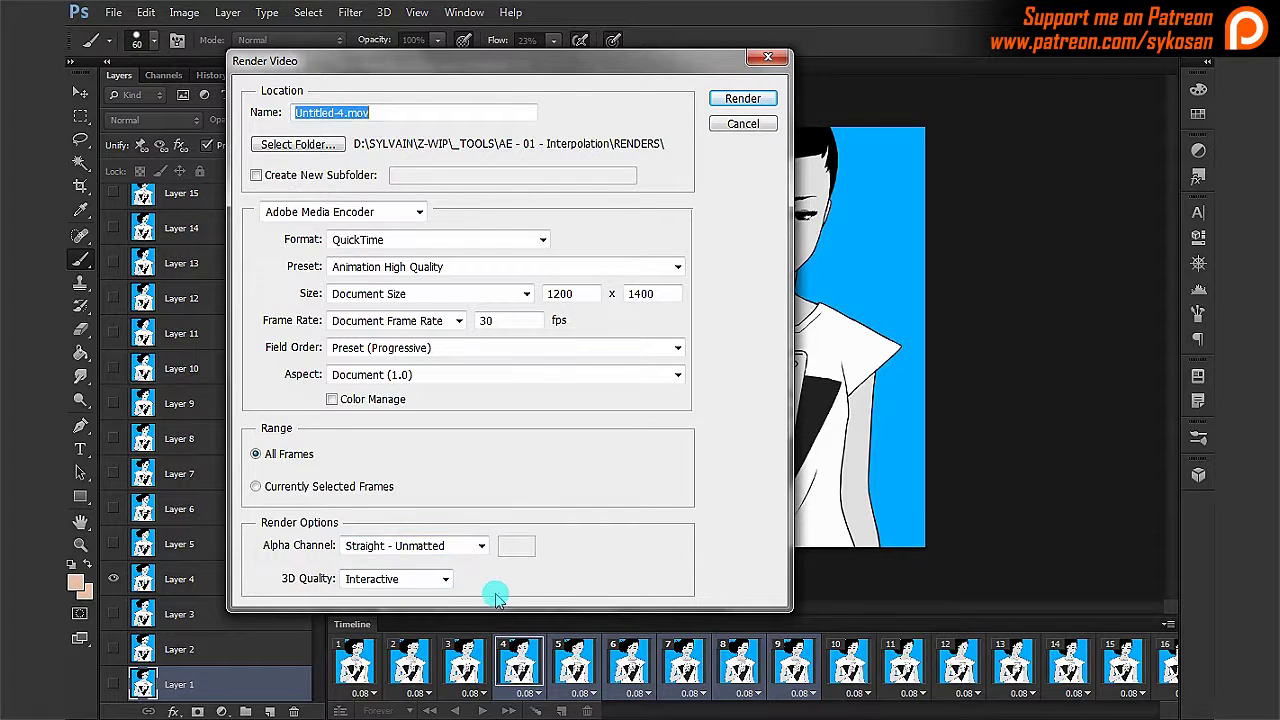
pyautogui.click(446, 580)
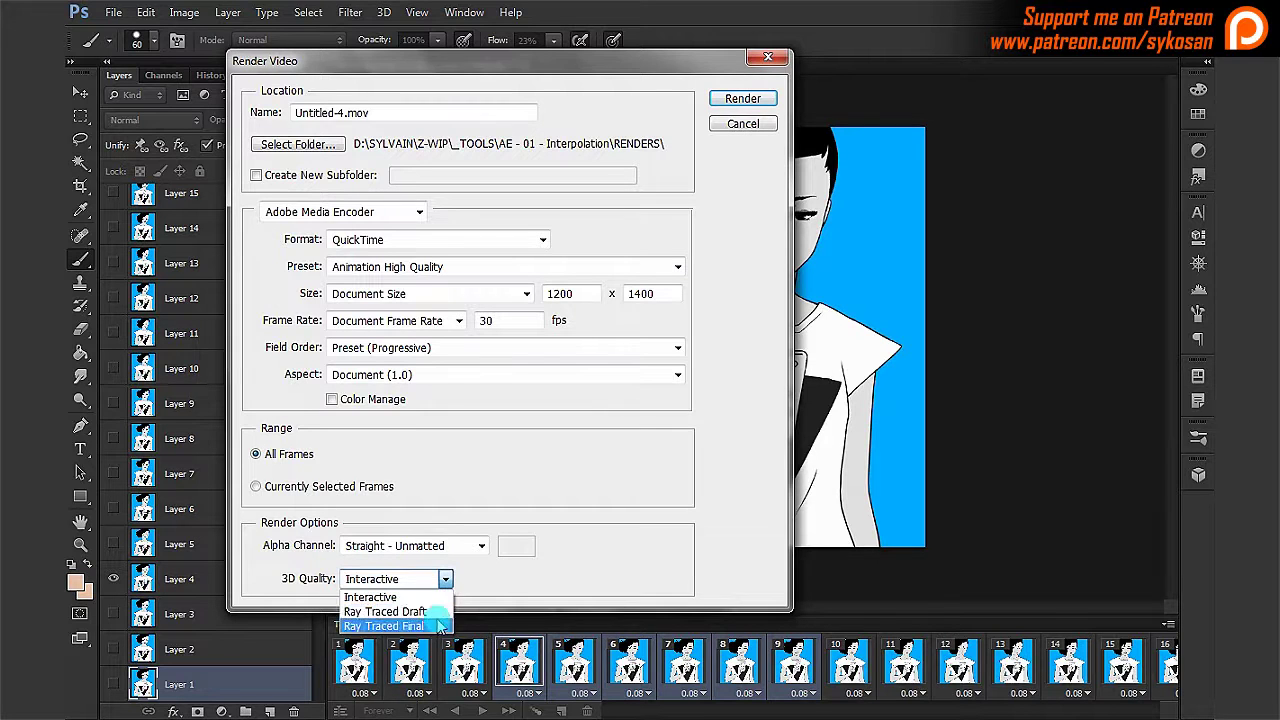
pyautogui.click(488, 581)
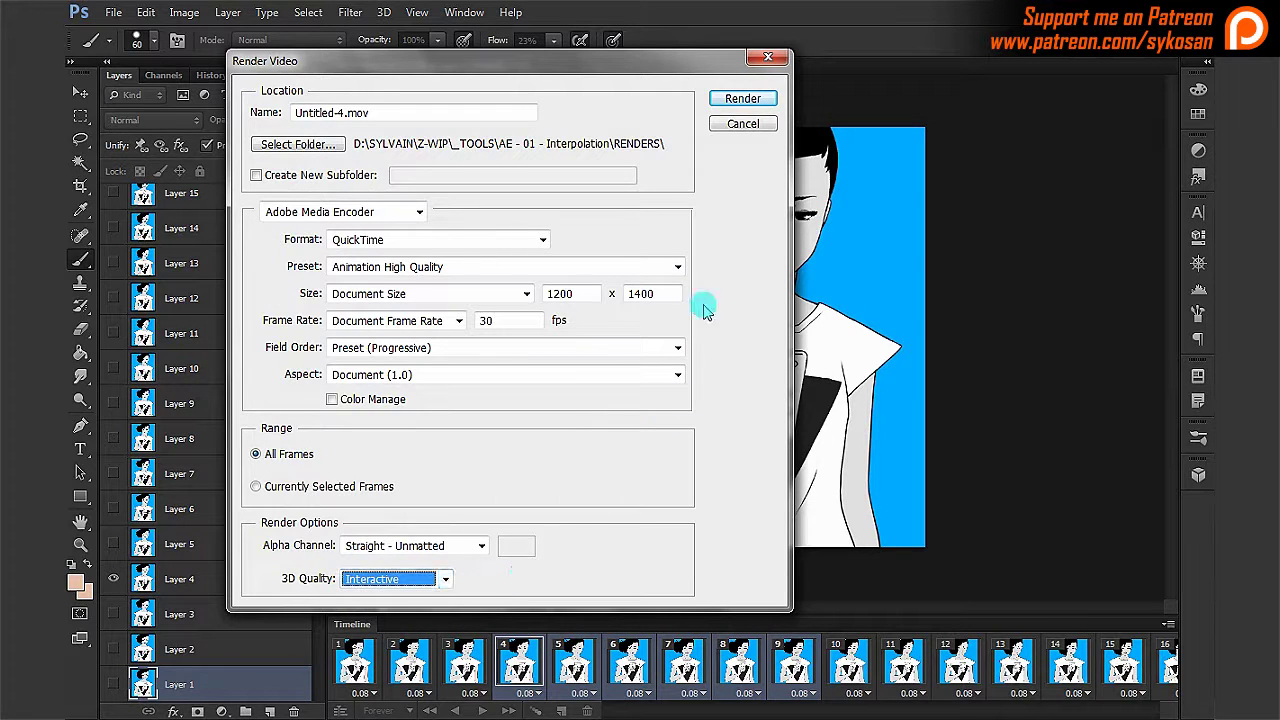
pyautogui.moveTo(613, 72); pyautogui.dragTo(650, 64)
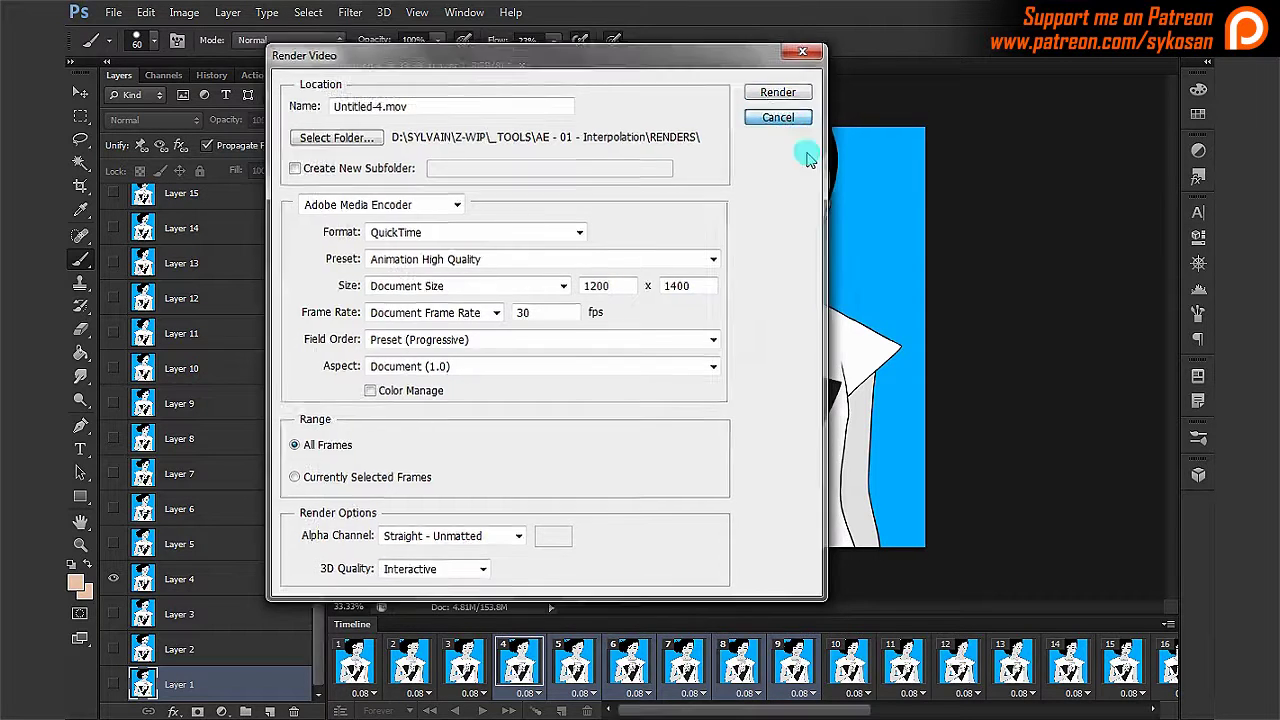
# - Cancel Render Video and open Save for Web to preview the animation as a GIF
pyautogui.click(790, 117)
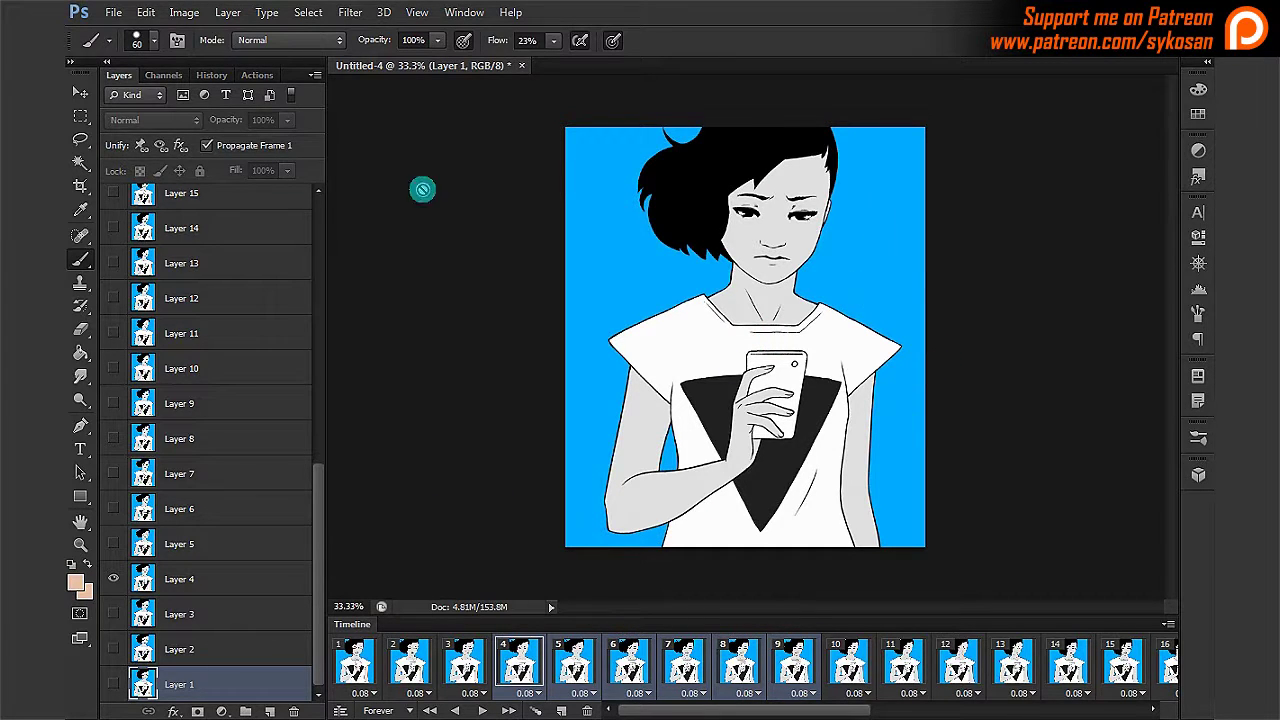
pyautogui.click(113, 12)
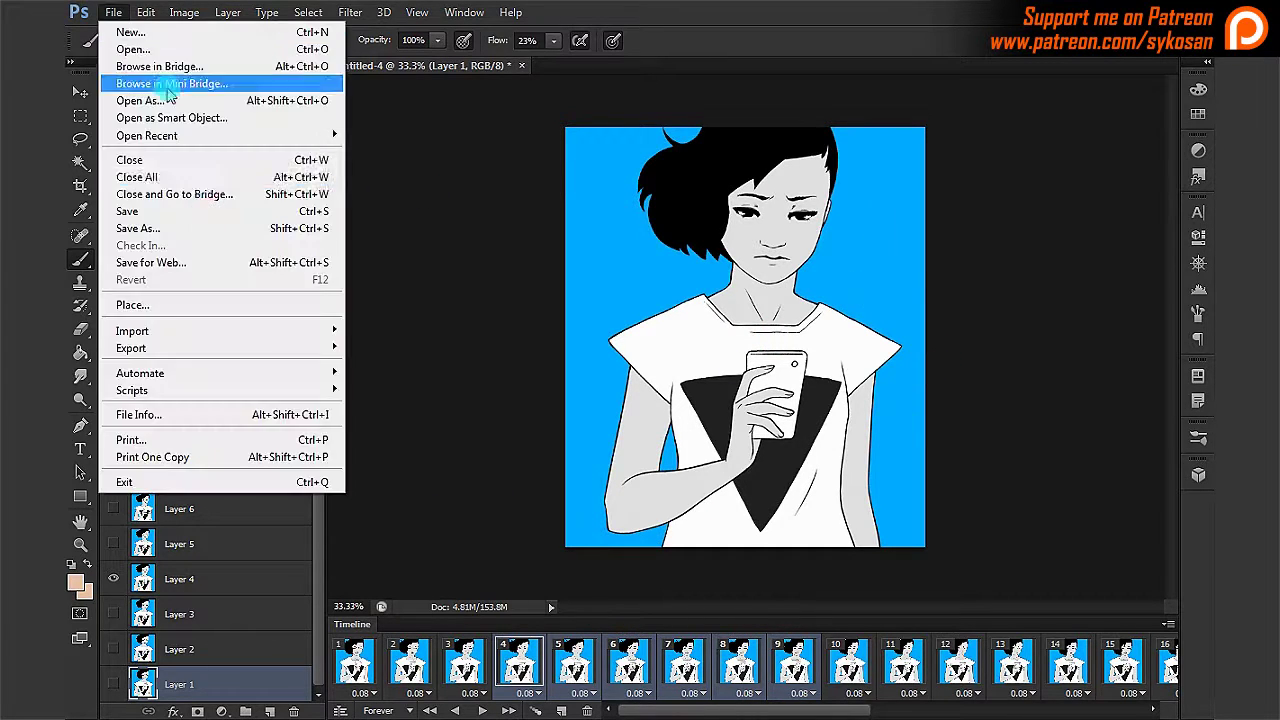
pyautogui.click(221, 264)
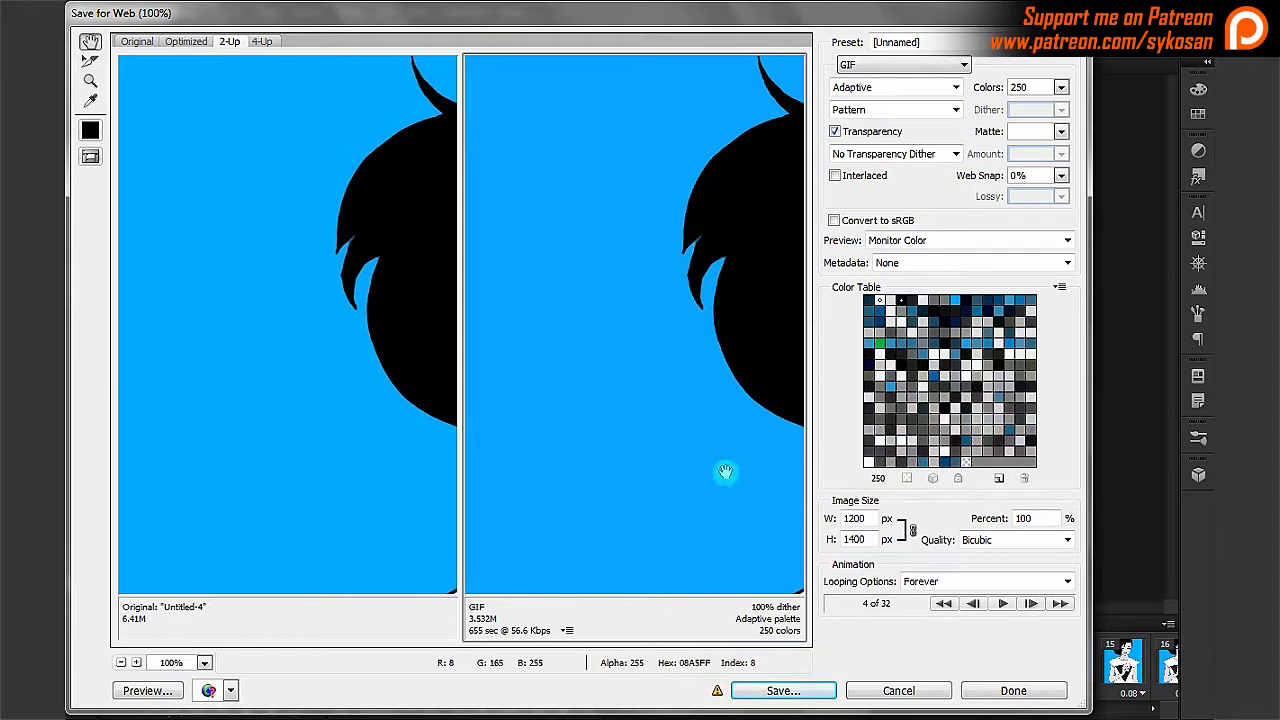
# - Resize the GIF to 20 percent (240 × 280 px, about 371.5K) and play its animation preview
pyautogui.moveTo(770, 484); pyautogui.dragTo(683, 465)
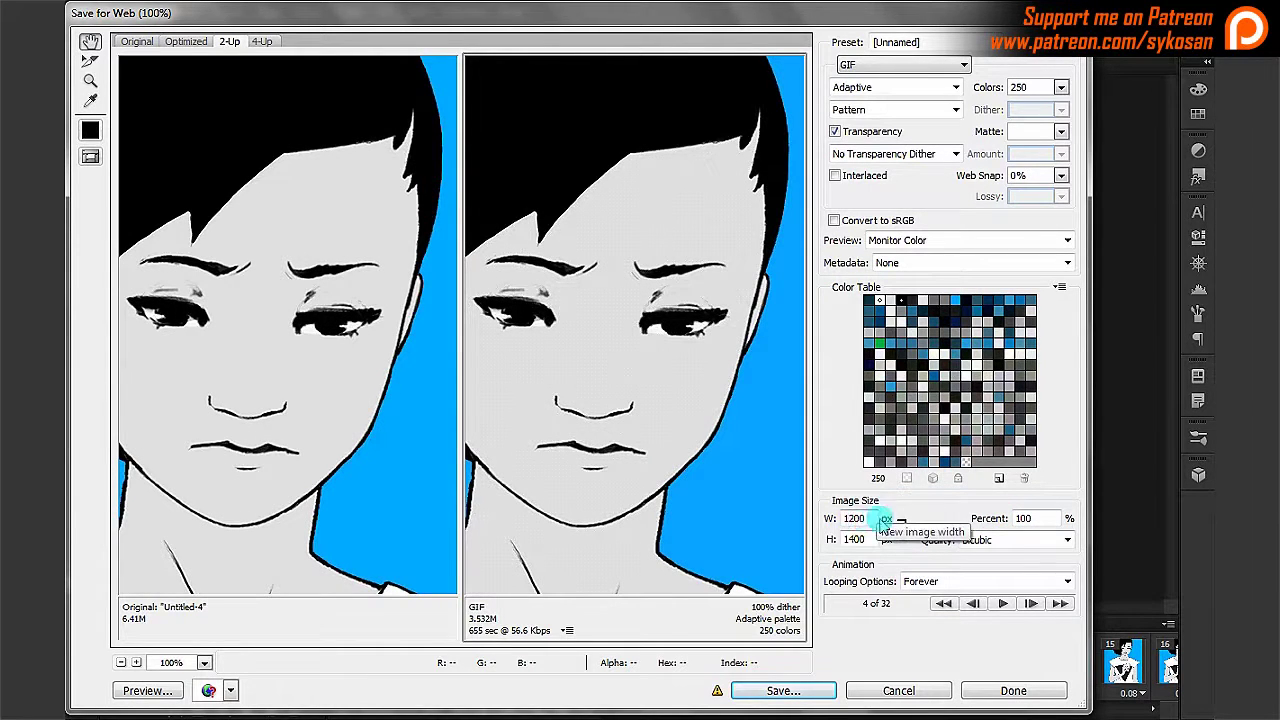
pyautogui.click(1030, 518)
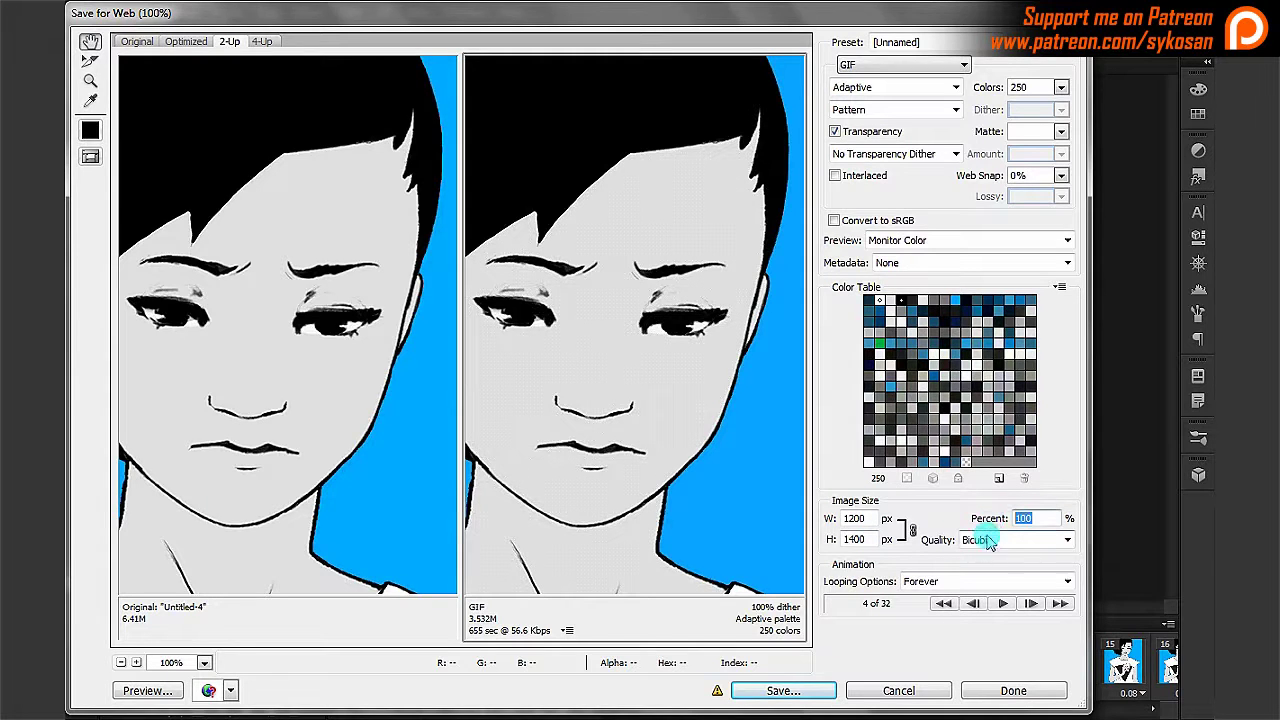
pyautogui.write('2')
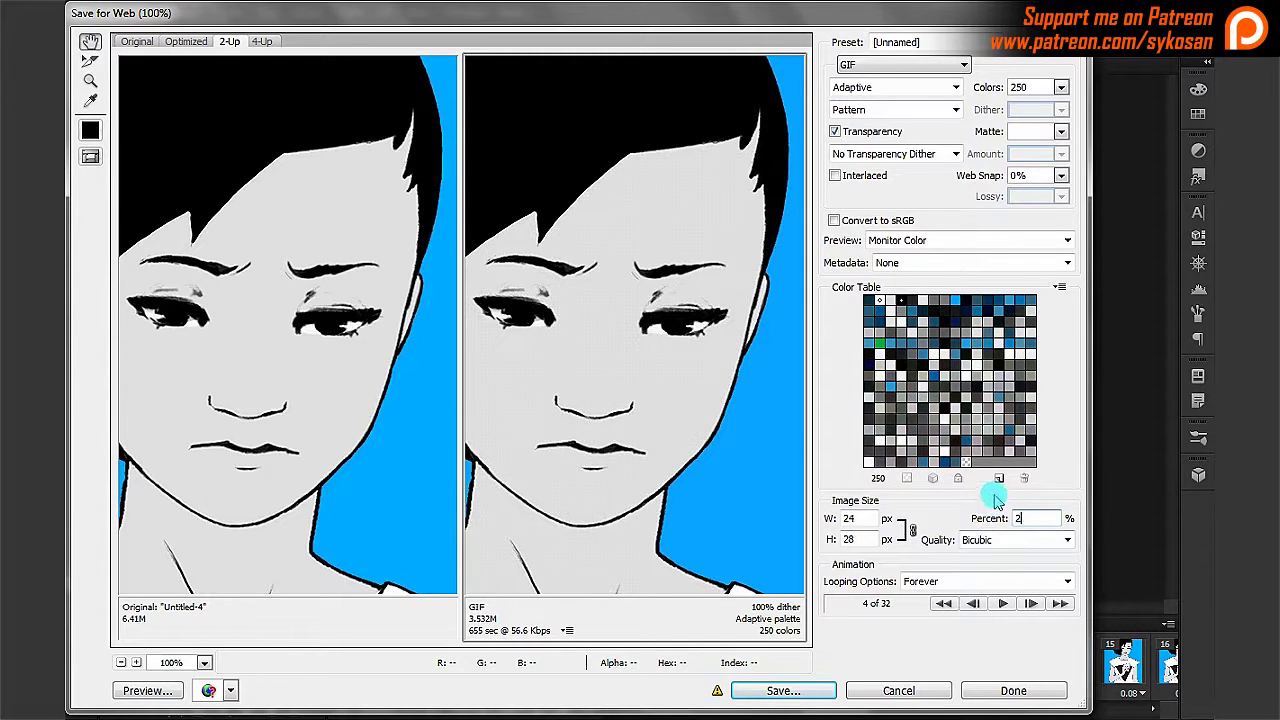
pyautogui.write('0')
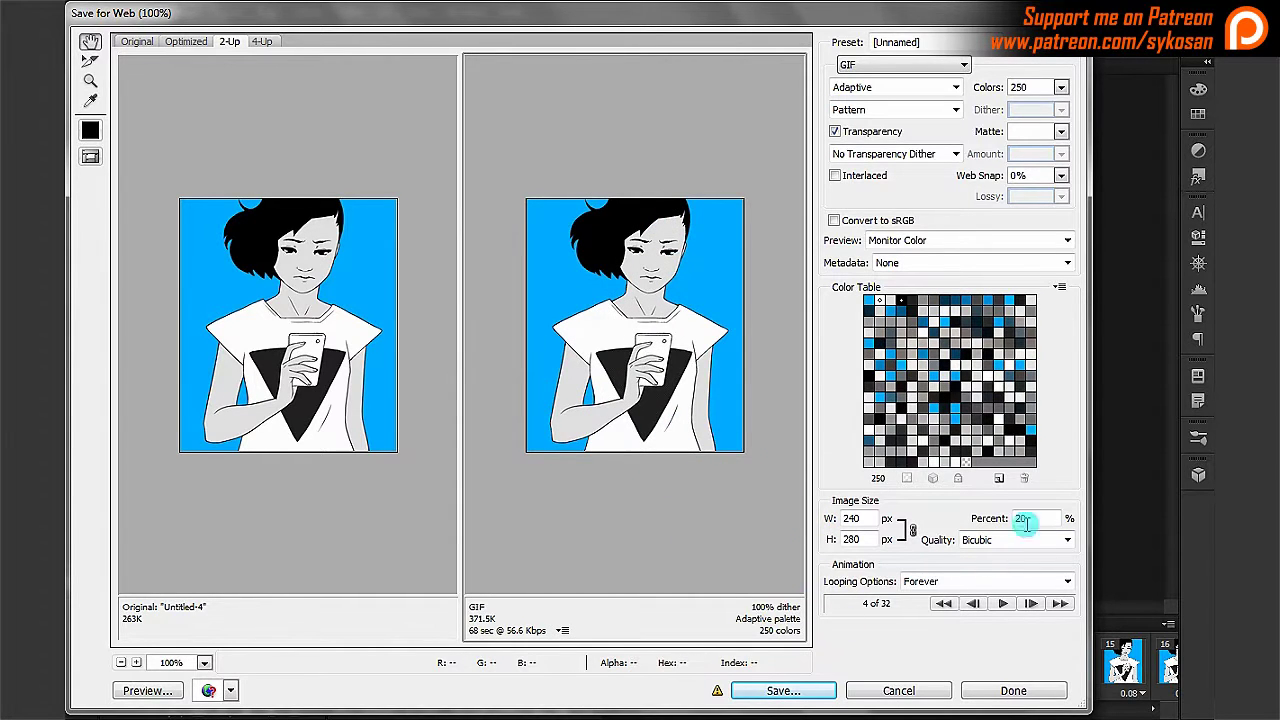
pyautogui.click(988, 594)
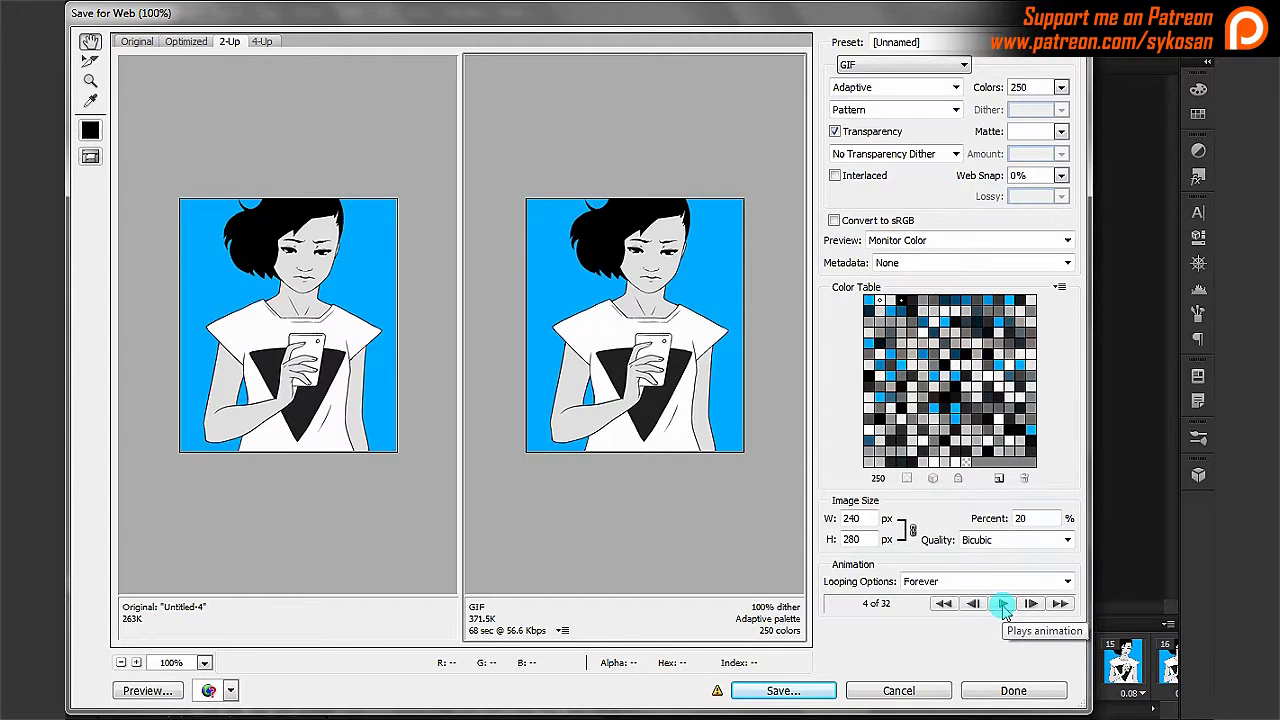
pyautogui.click(1002, 605)
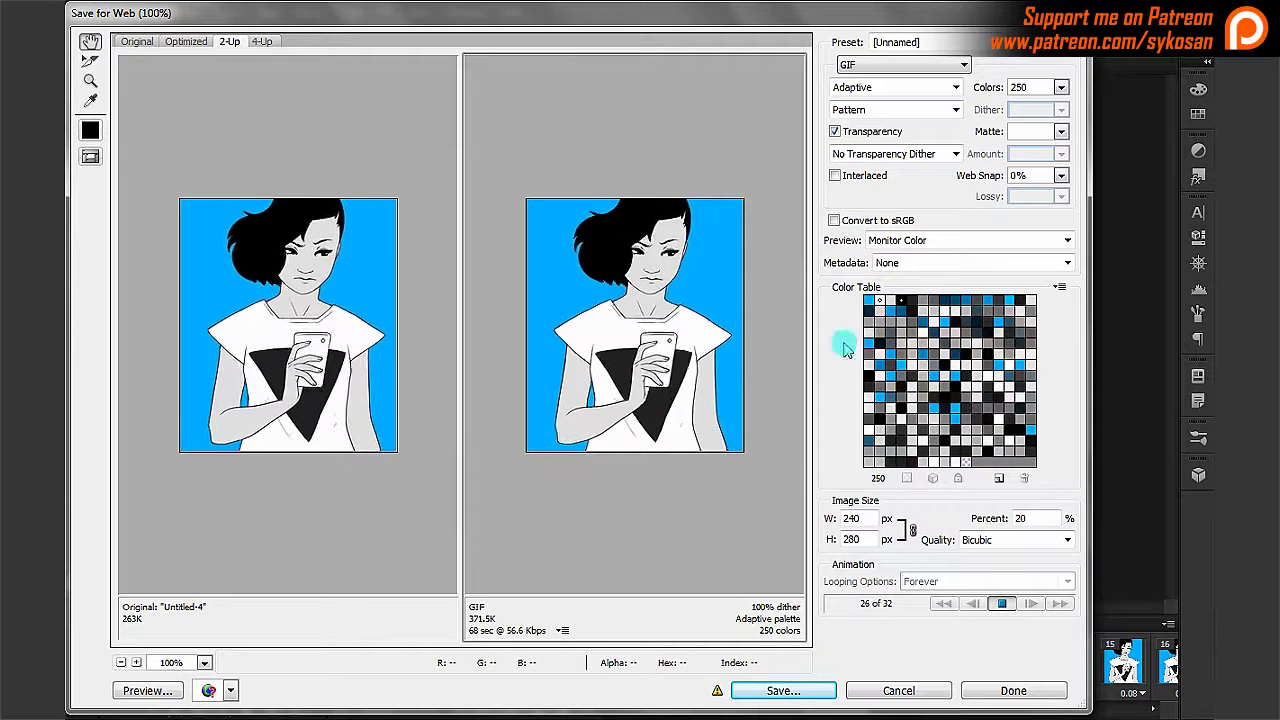
# - Stop the animation preview and compare the GIF palette at 16 and then 4 colours
pyautogui.click(1003, 605)
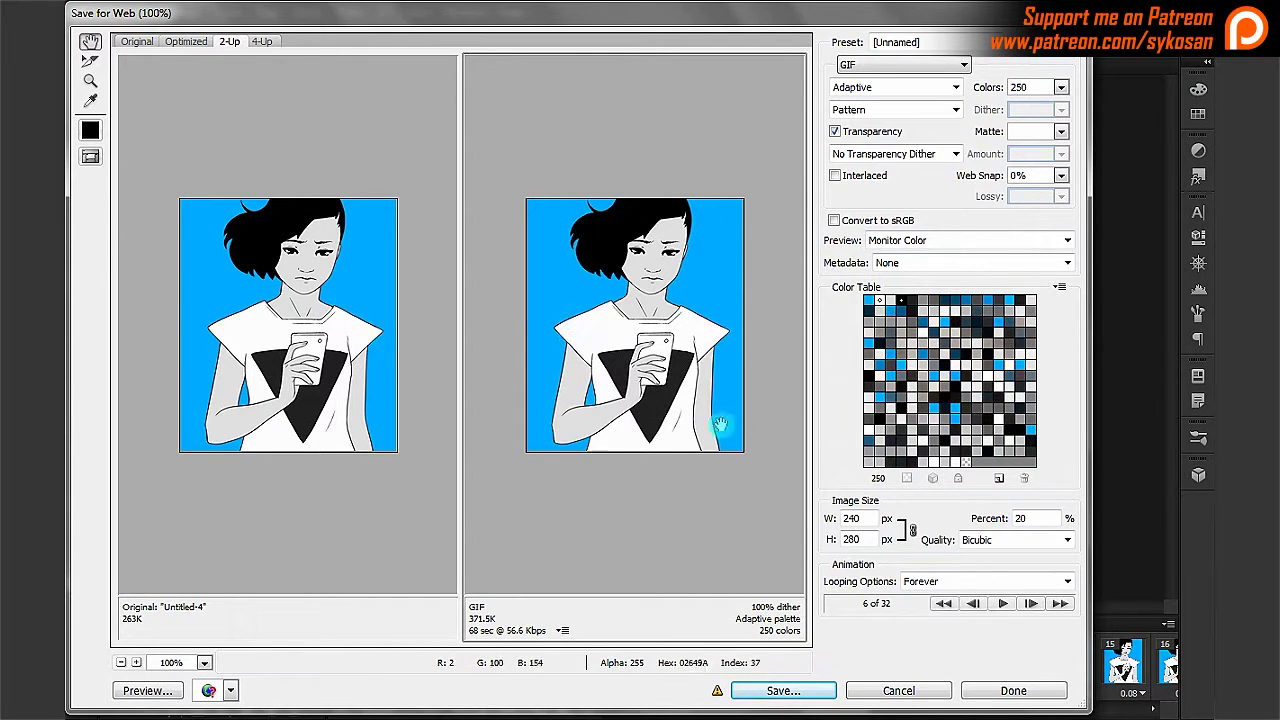
pyautogui.click(1061, 88)
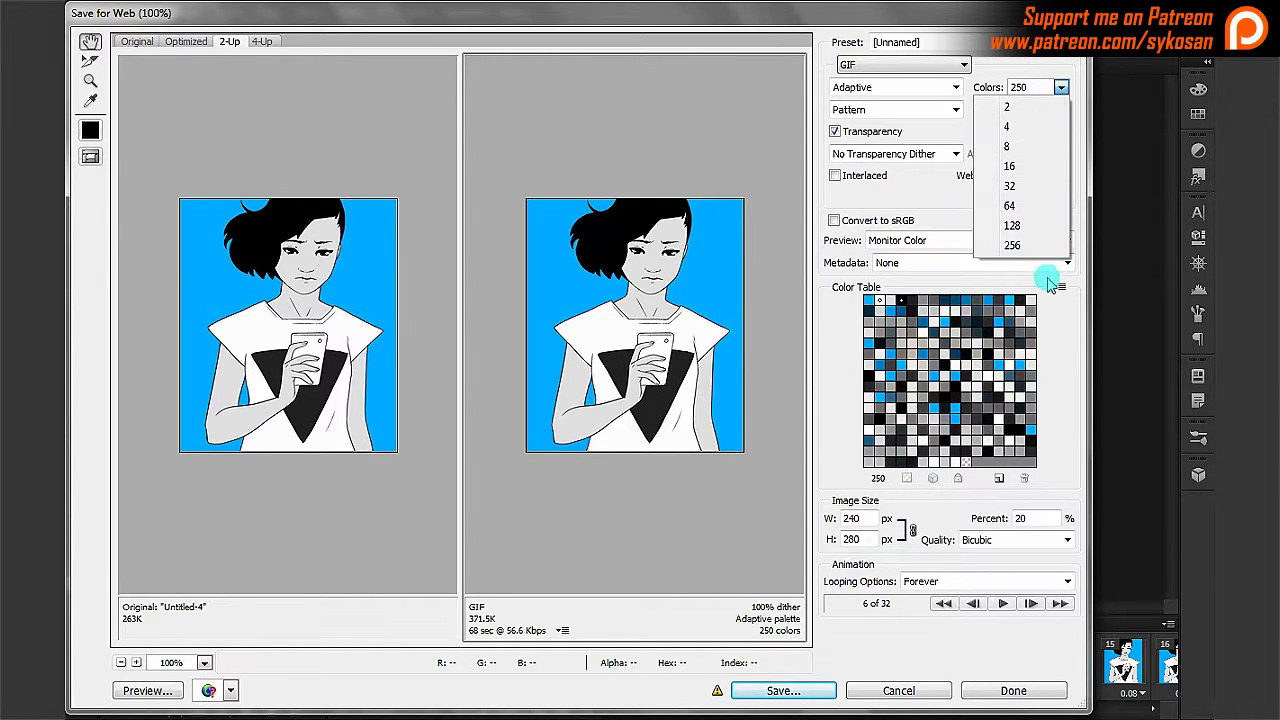
pyautogui.click(1030, 166)
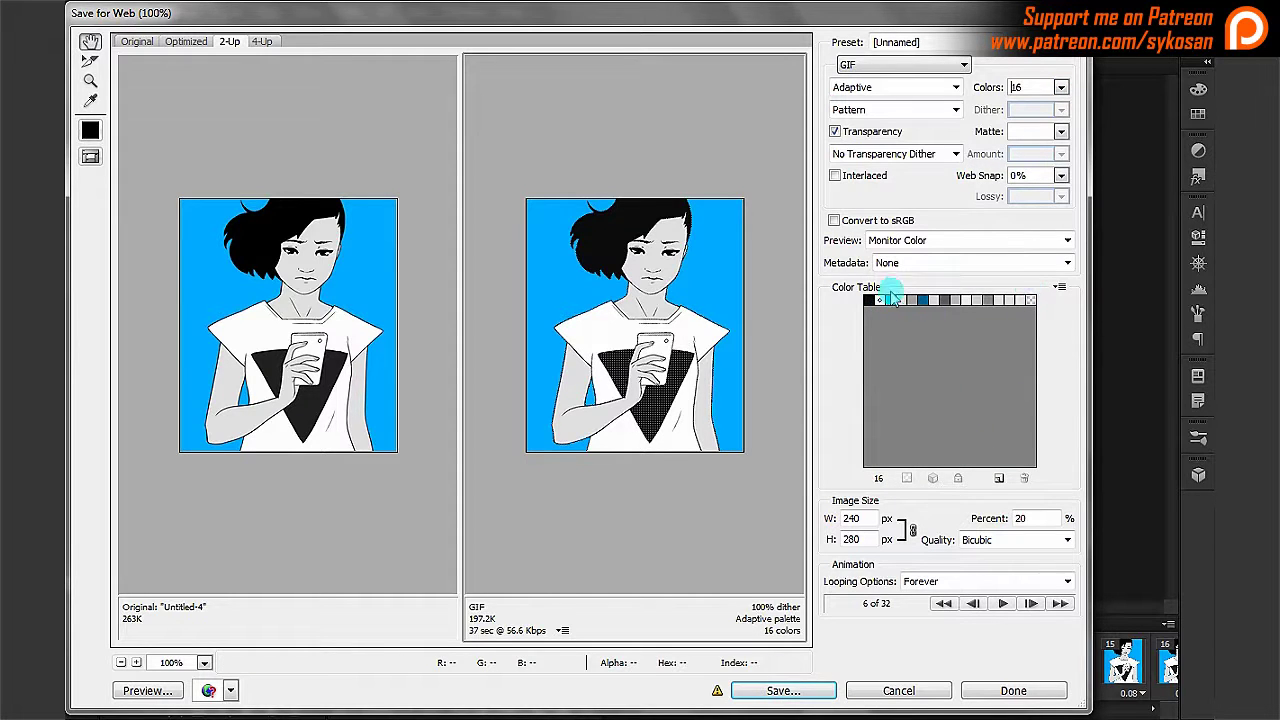
pyautogui.moveTo(548, 344); pyautogui.dragTo(720, 429)
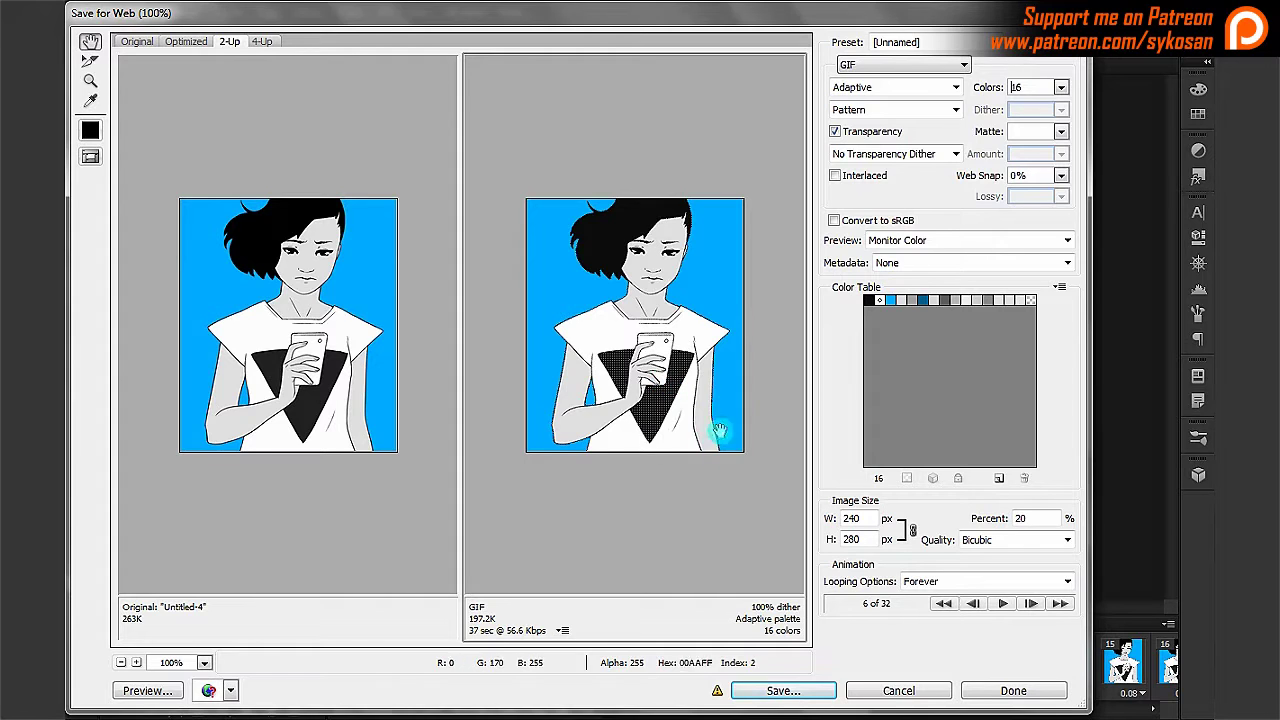
pyautogui.click(1060, 87)
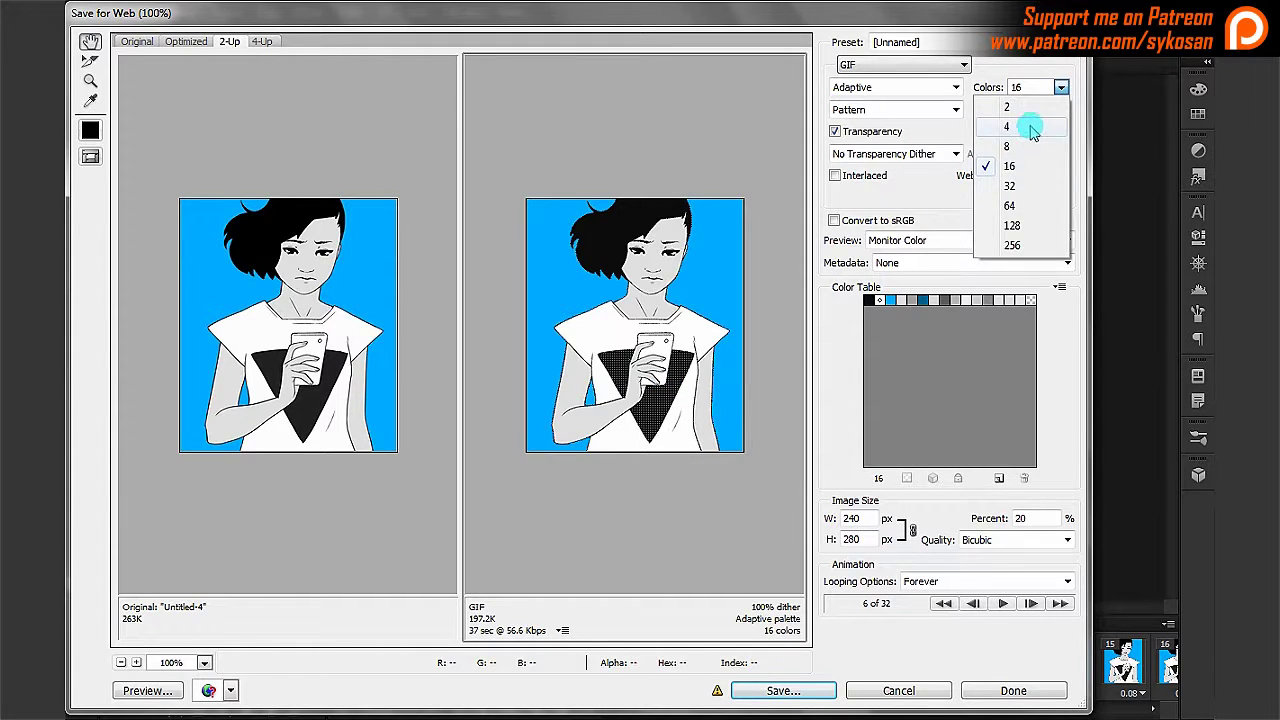
pyautogui.click(1030, 126)
pyautogui.moveTo(750, 405); pyautogui.dragTo(696, 410)
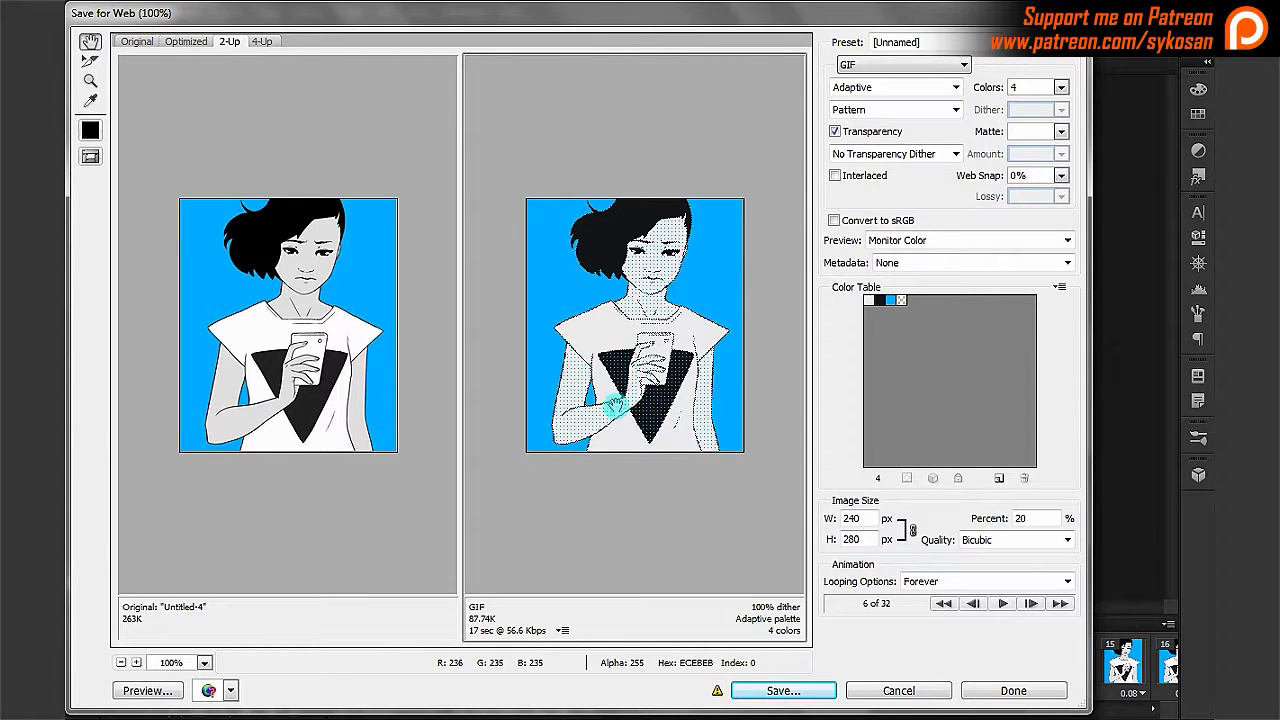
# - Try 256 and 4 colours again, then settle on a 128-colour palette (about 339.8K)
pyautogui.click(1060, 87)
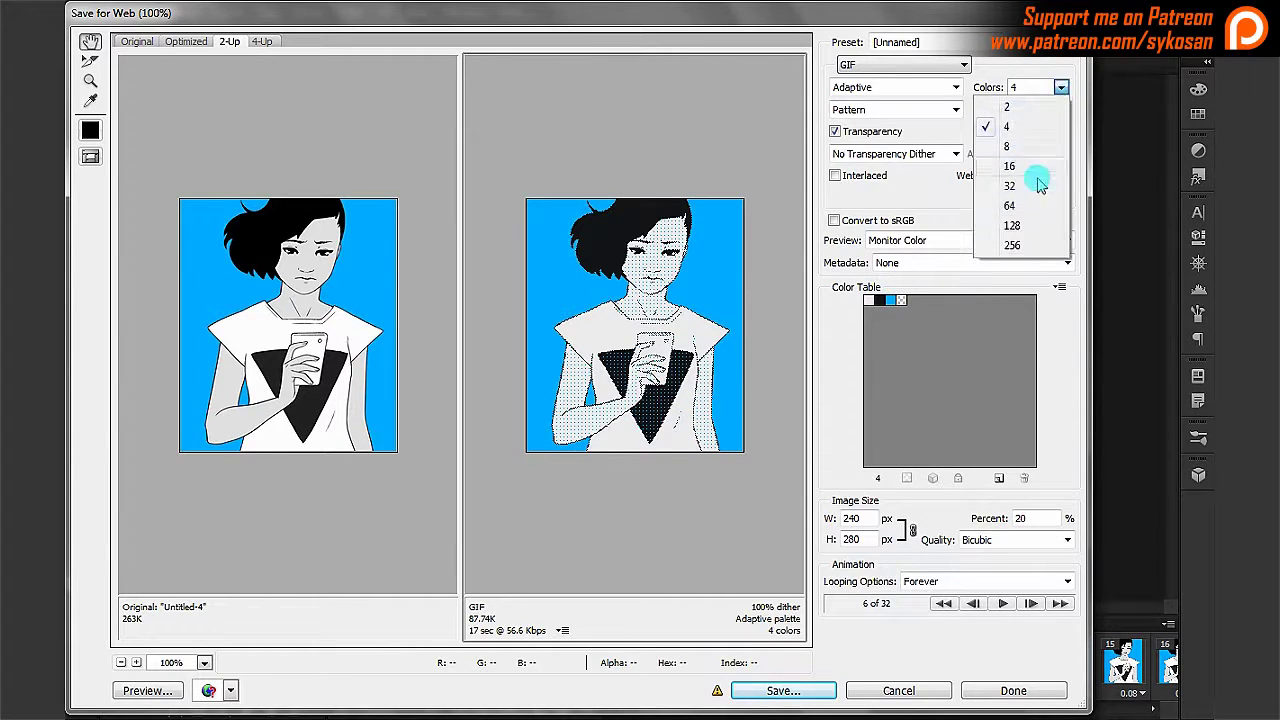
pyautogui.click(1013, 245)
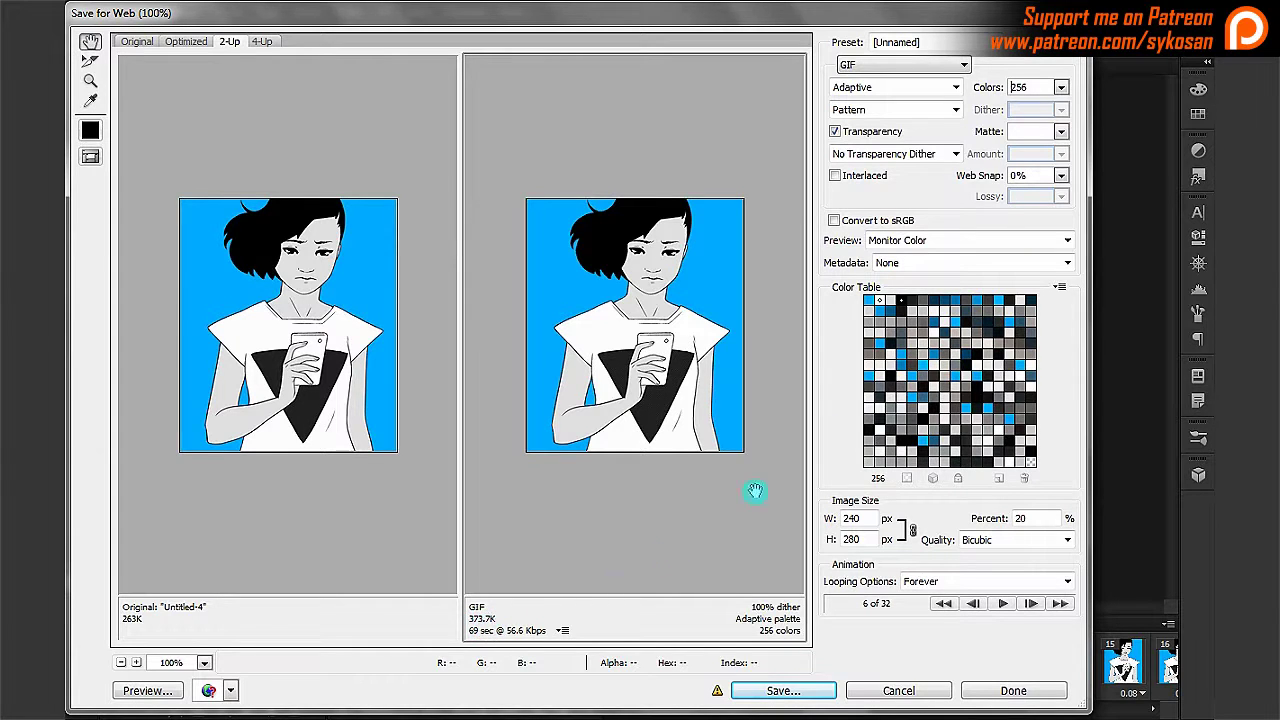
pyautogui.click(1061, 87)
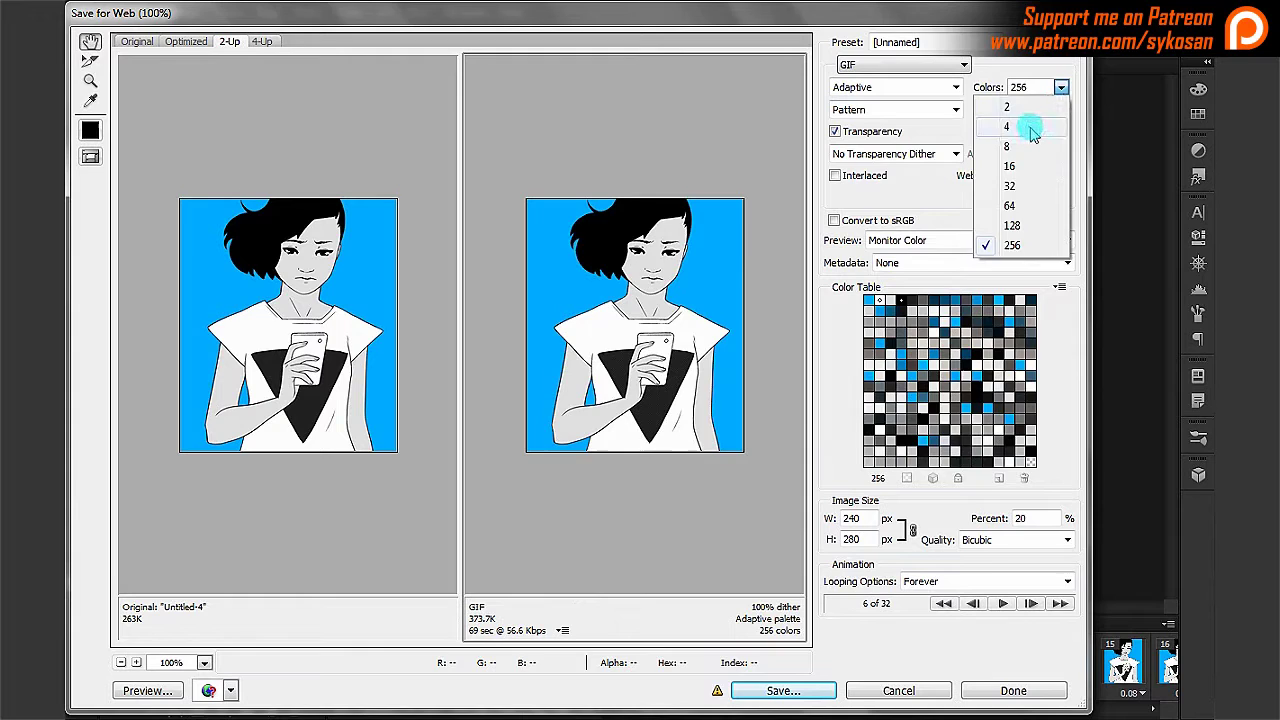
pyautogui.click(1032, 126)
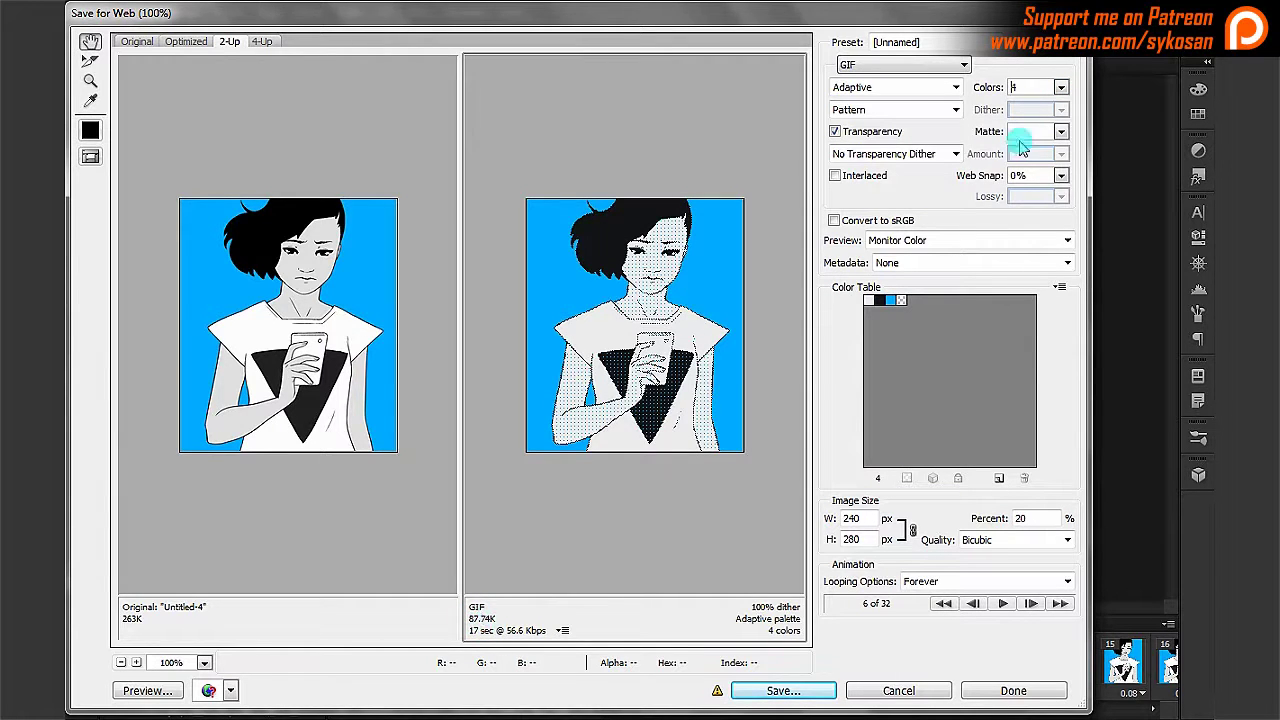
pyautogui.click(1061, 87)
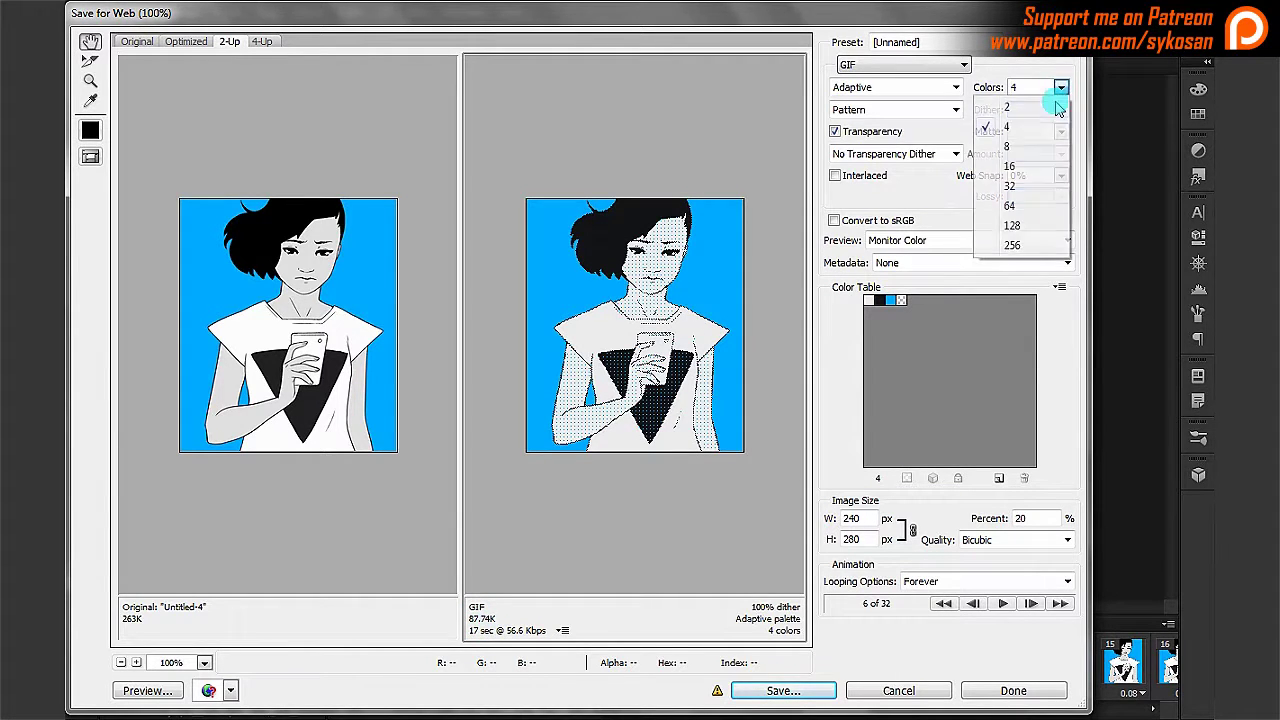
pyautogui.click(1033, 227)
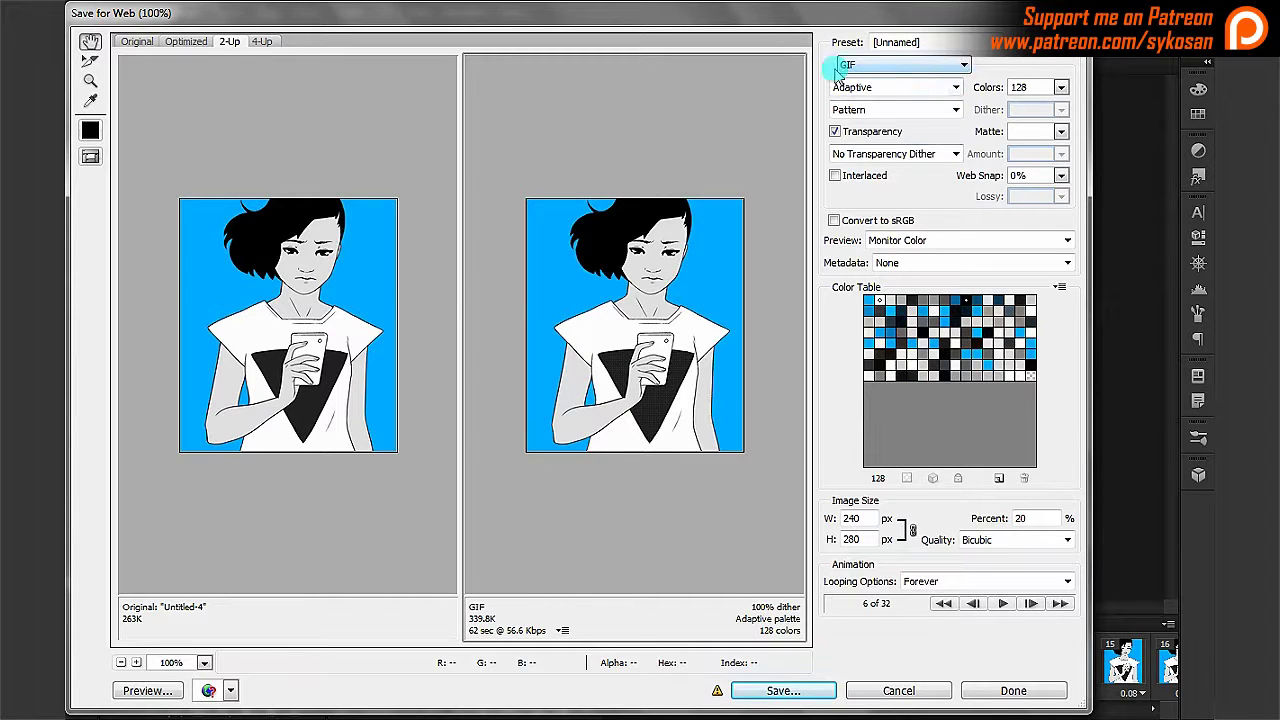
pyautogui.click(945, 67)
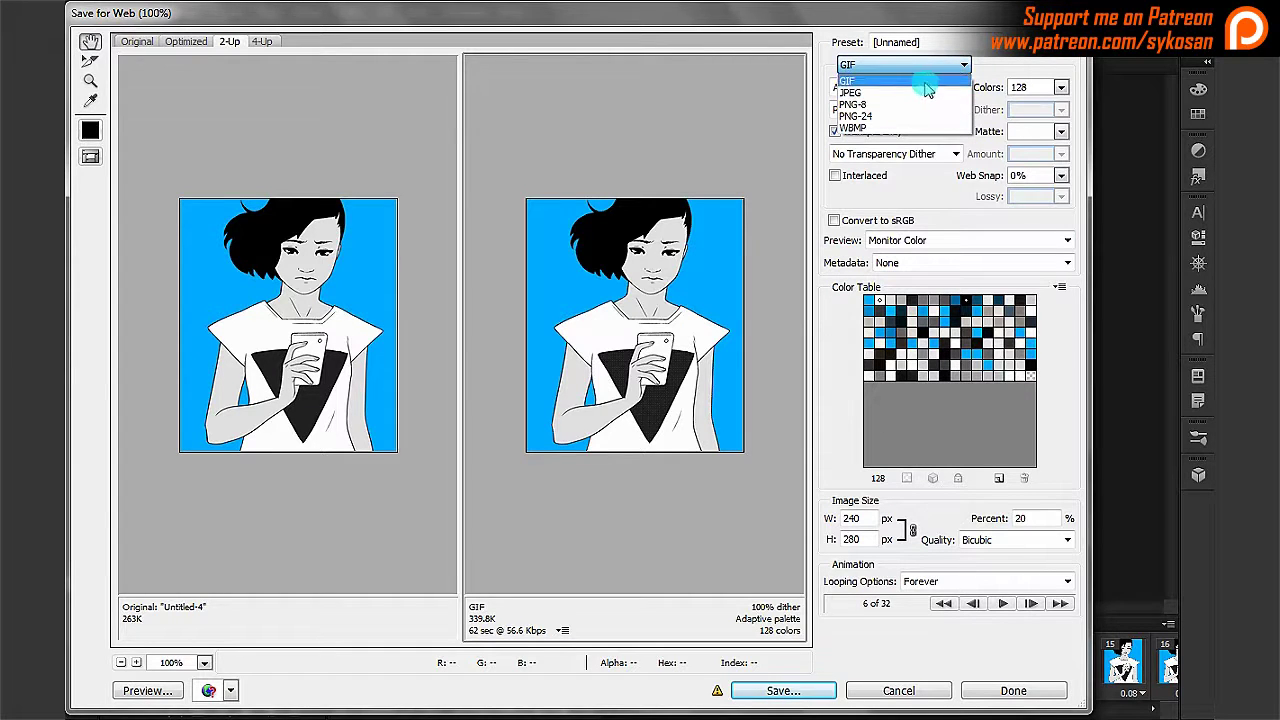
pyautogui.click(925, 82)
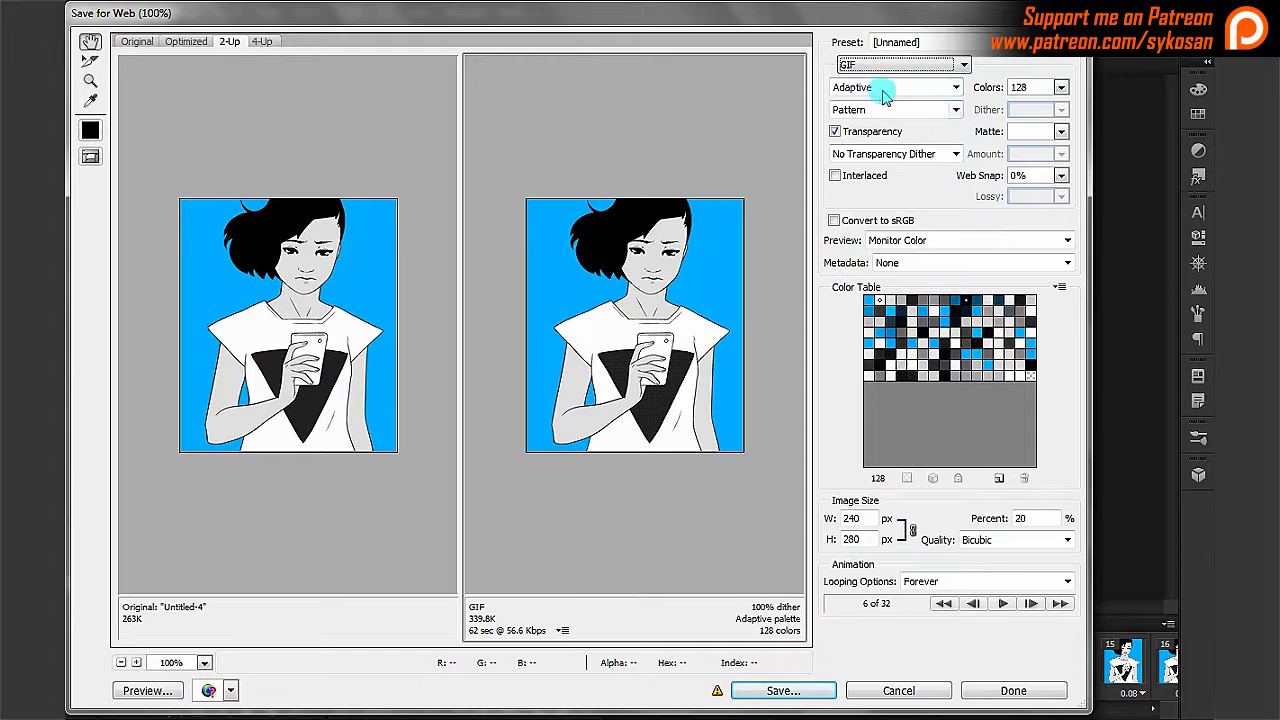
pyautogui.click(956, 89)
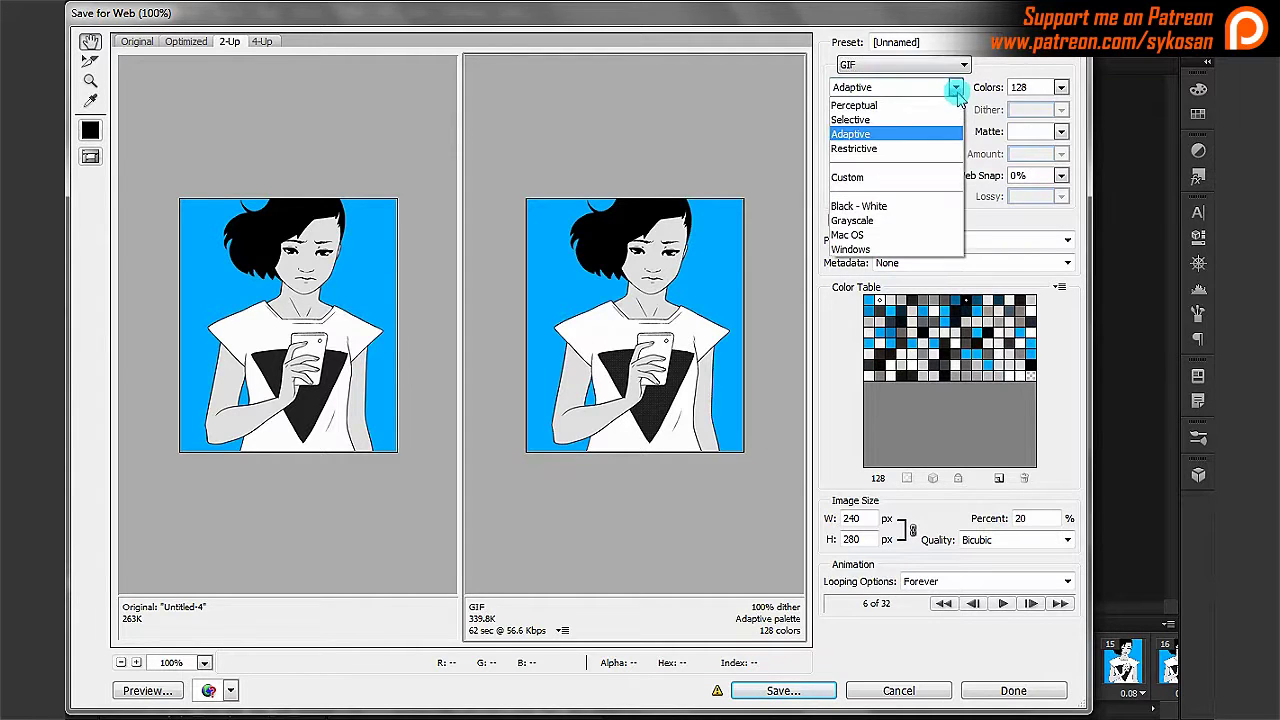
pyautogui.click(893, 137)
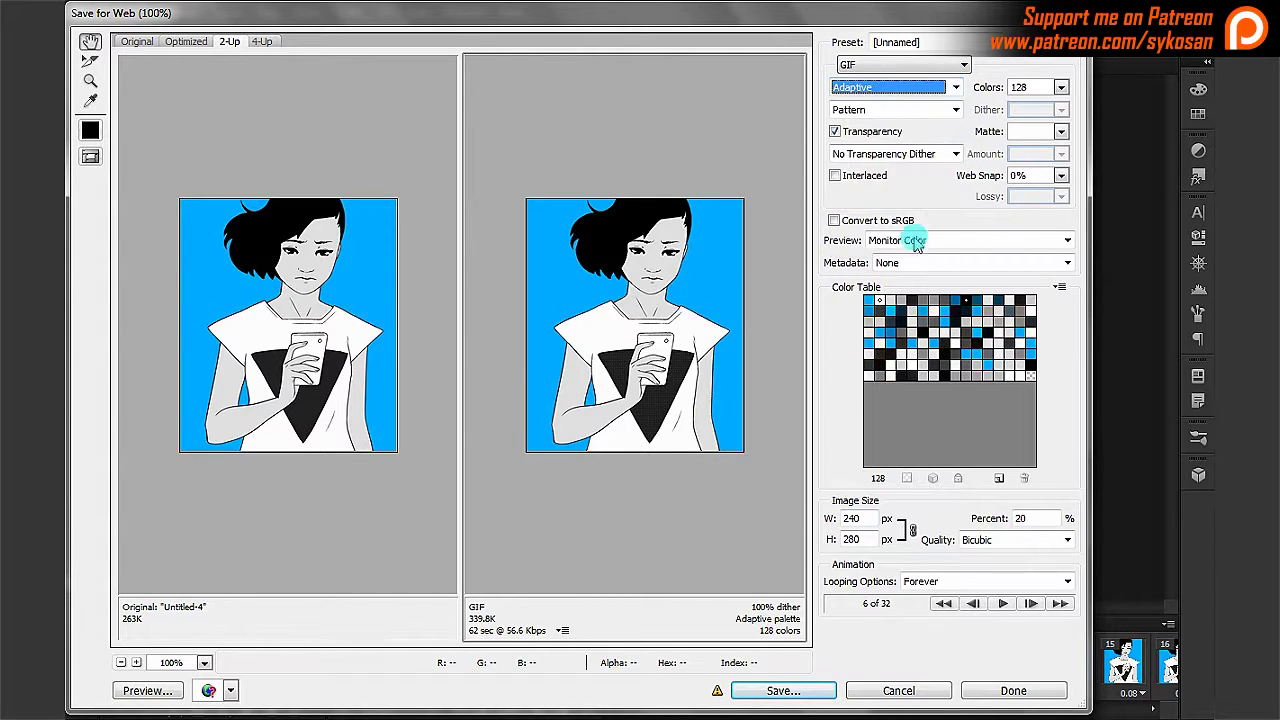
pyautogui.click(957, 110)
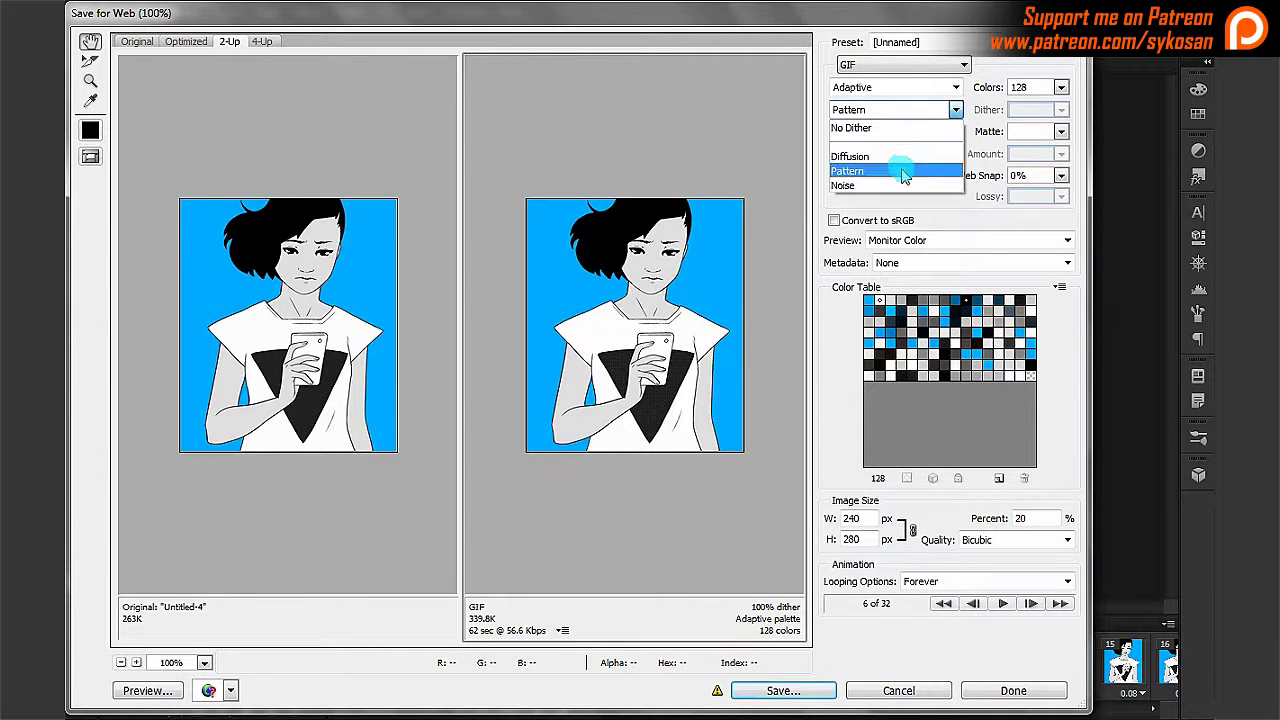
pyautogui.click(899, 177)
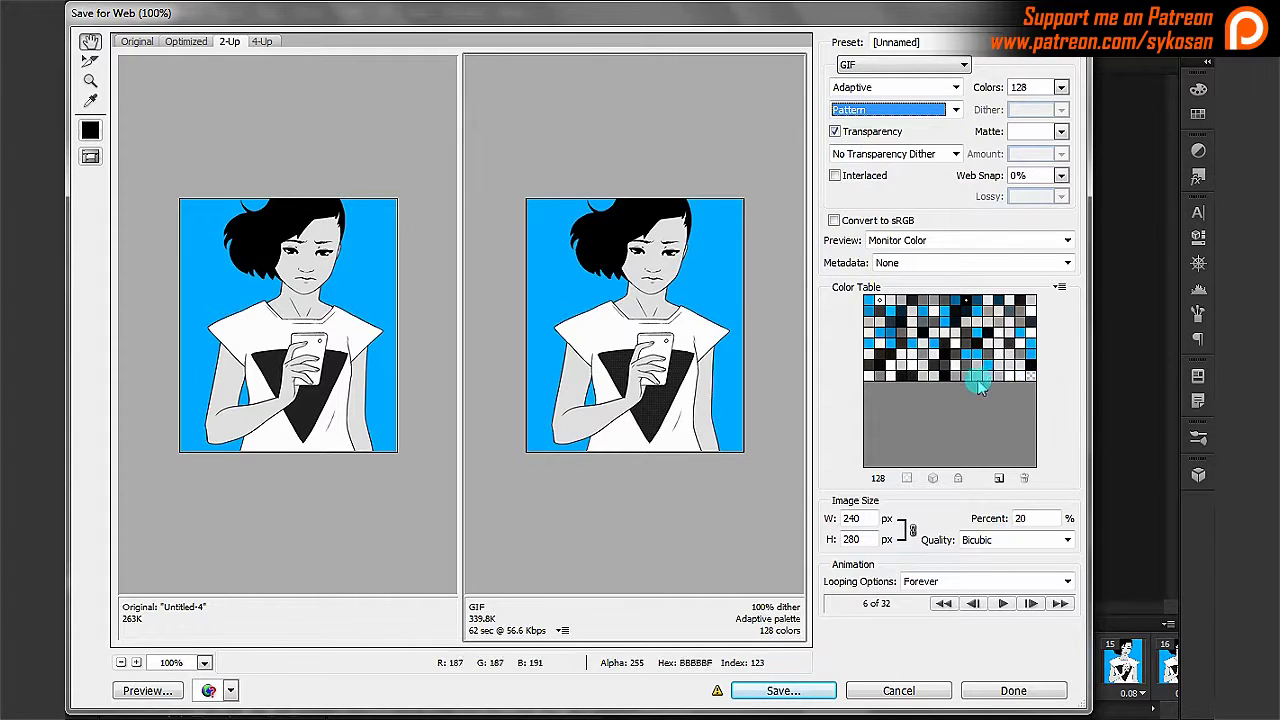
pyautogui.click(930, 155)
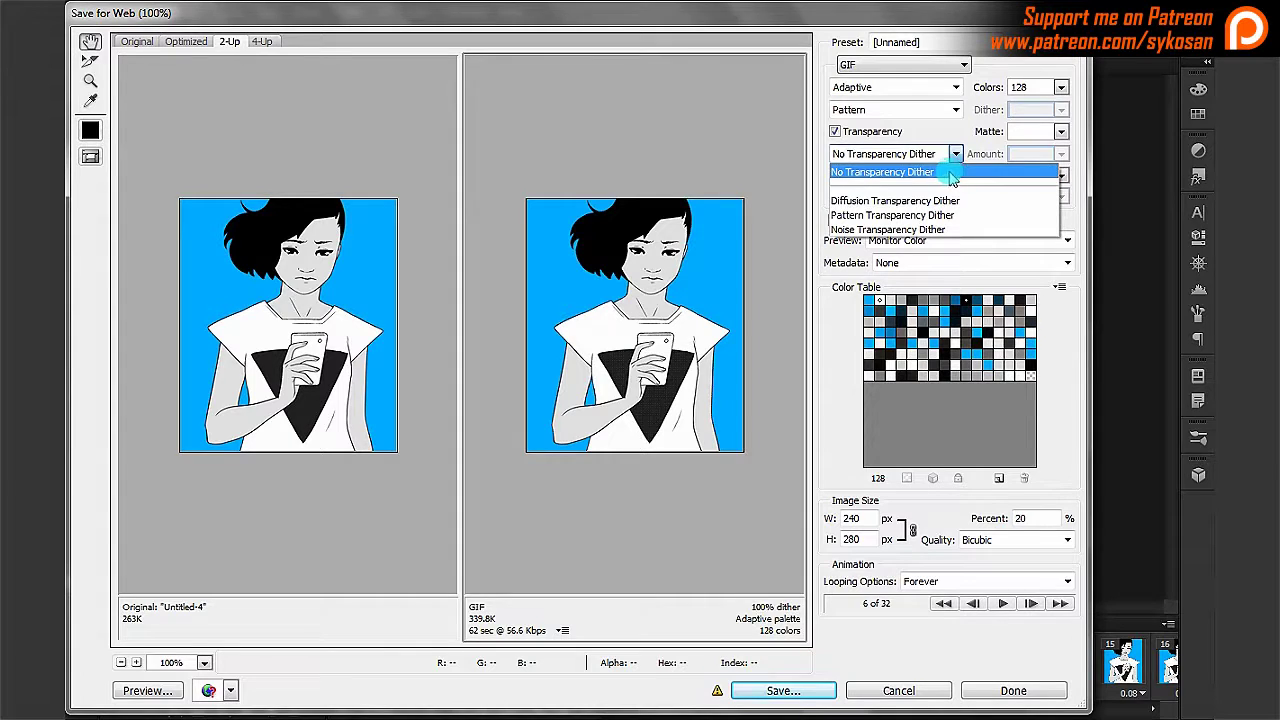
pyautogui.click(940, 172)
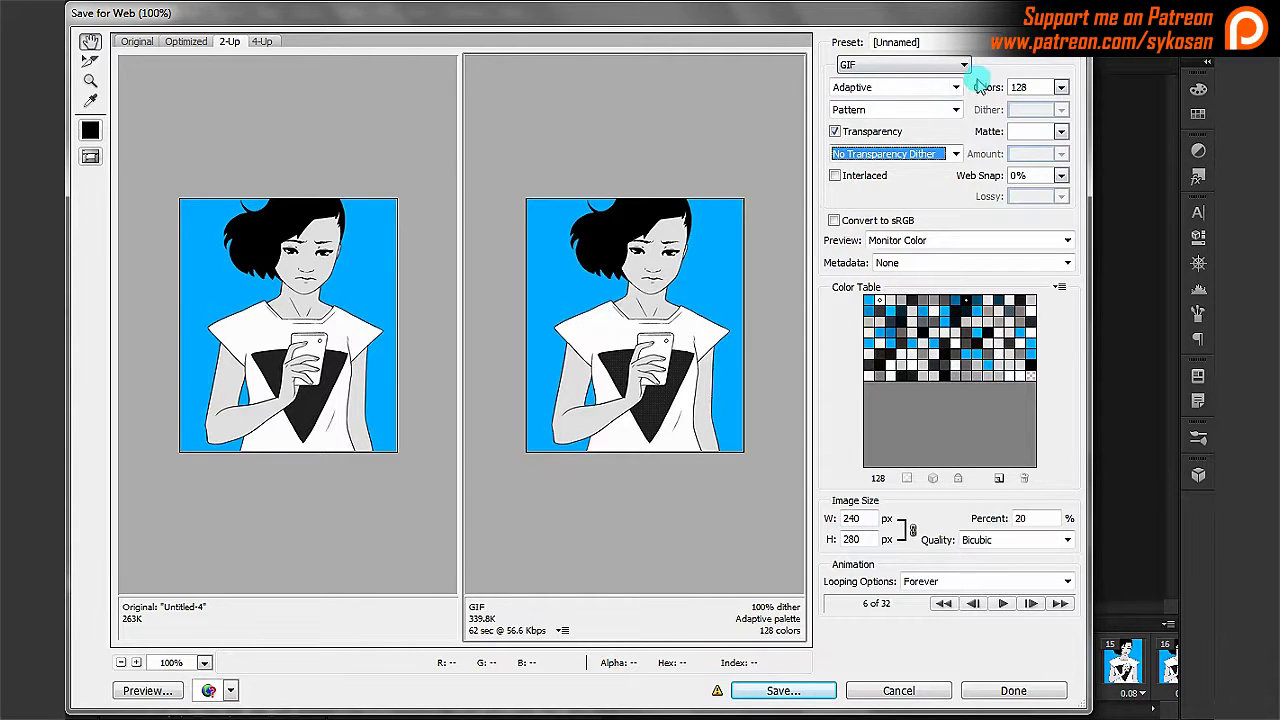
# - Confirm the 128-colour palette and close Save for Web with Done, keeping the GIF settings
pyautogui.click(1060, 88)
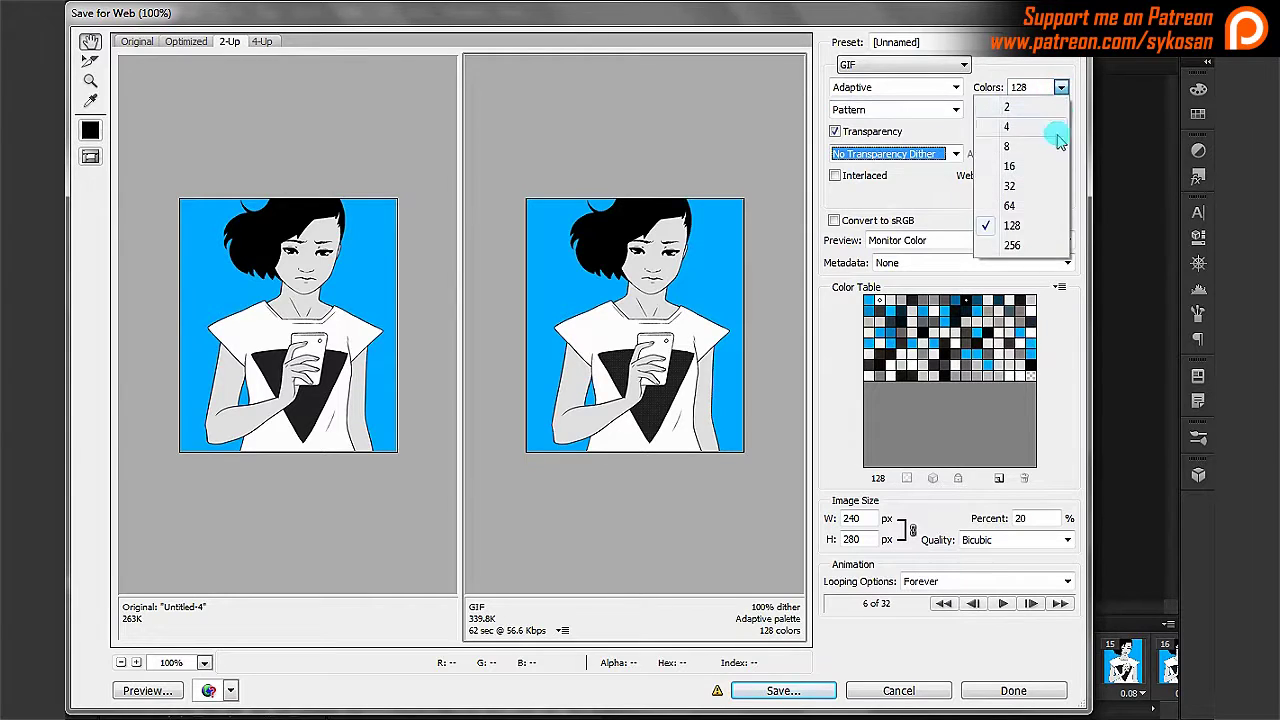
pyautogui.click(1030, 86)
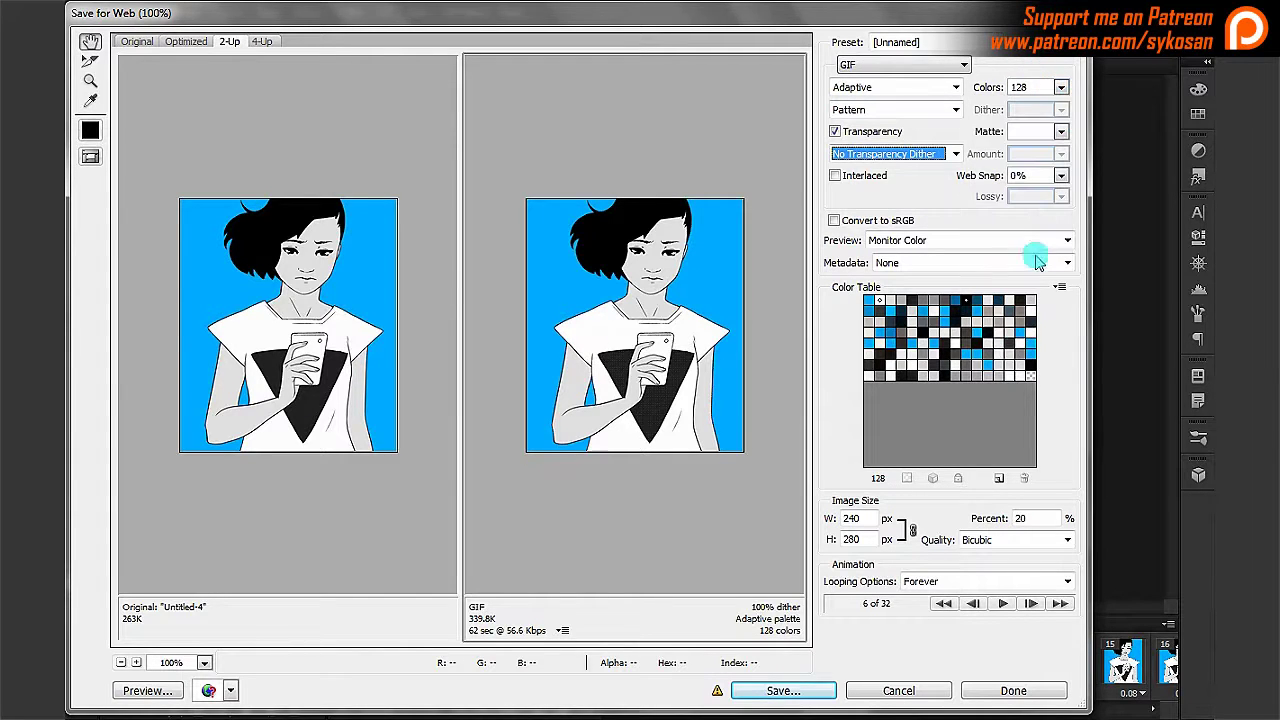
pyautogui.click(1014, 688)
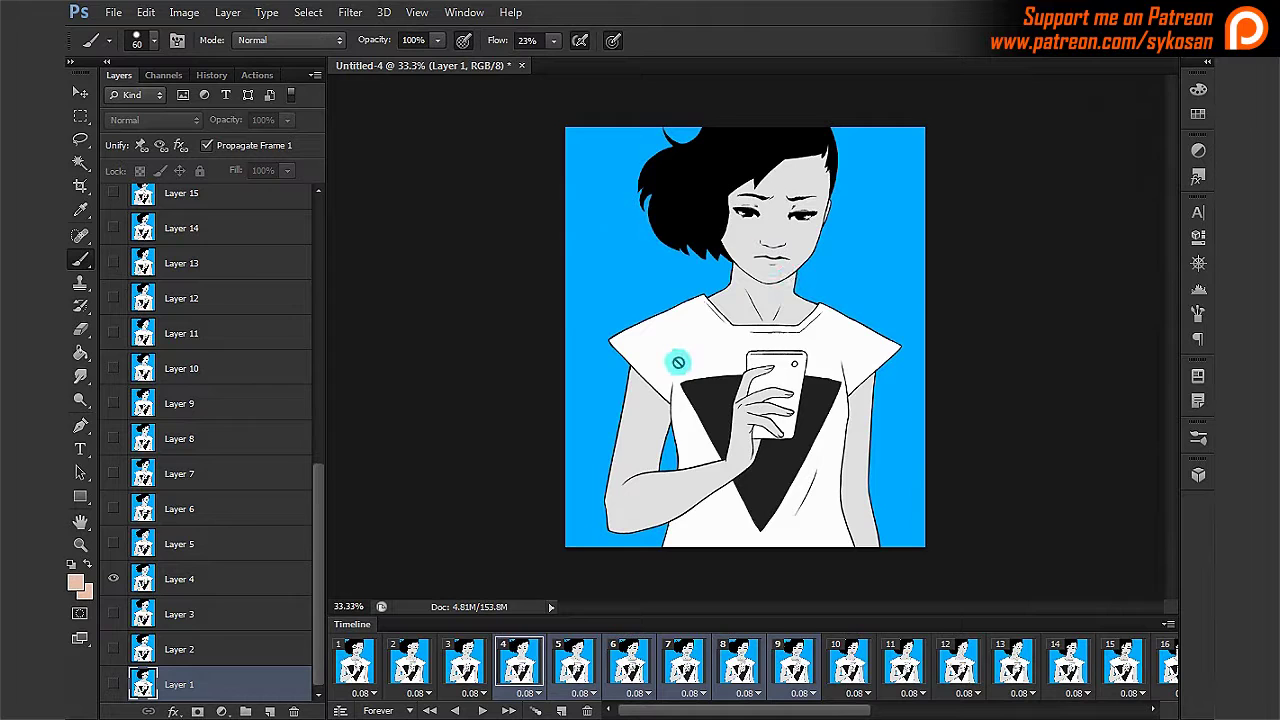